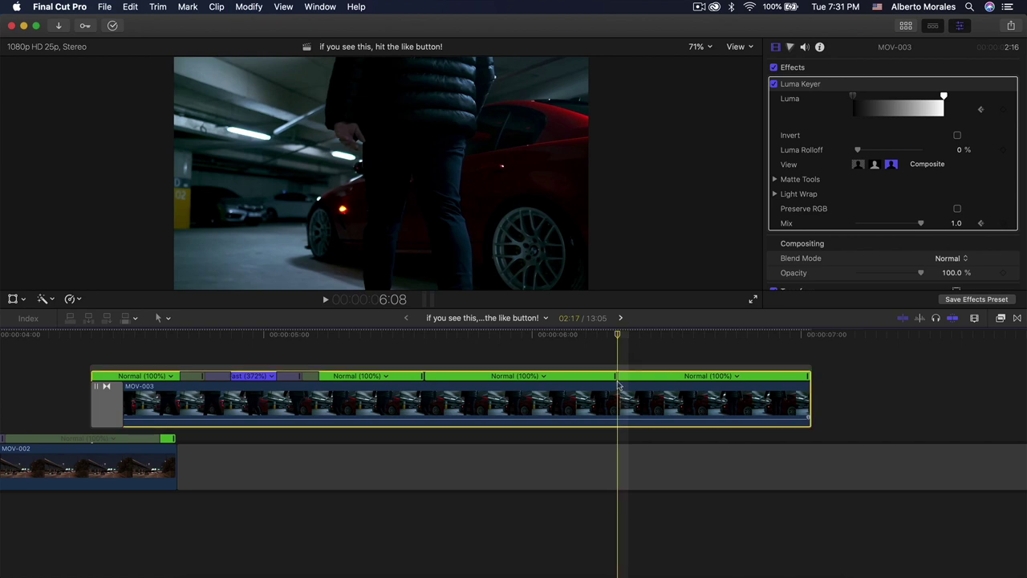
# Speed up the fourth speed segment of MOV-003 to 288% and trim the clip's end to the playhead at 6:09.
pyautogui.moveTo(616, 376); pyautogui.dragTo(516, 378)
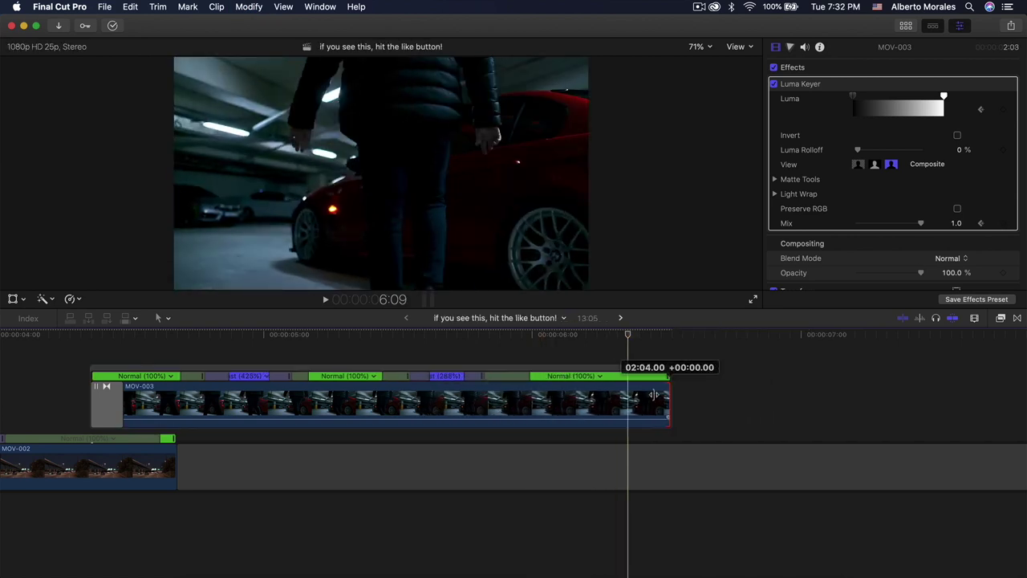
pyautogui.moveTo(654, 394); pyautogui.dragTo(620, 394)
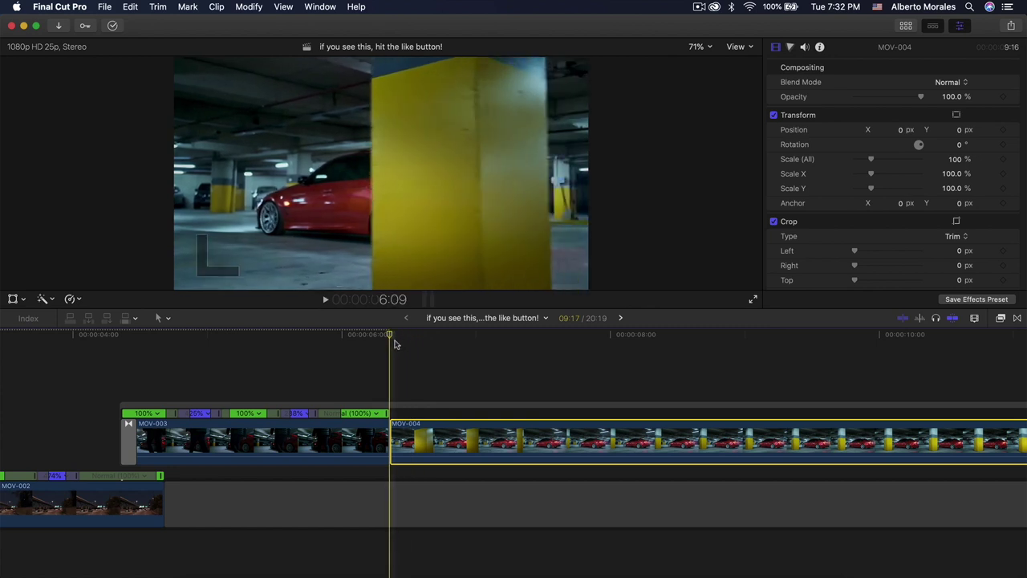
# Create a freeze frame from the first frame of MOV-004 and place it above the start of that clip.
pyautogui.press('super+equal')
pyautogui.click(130, 7)
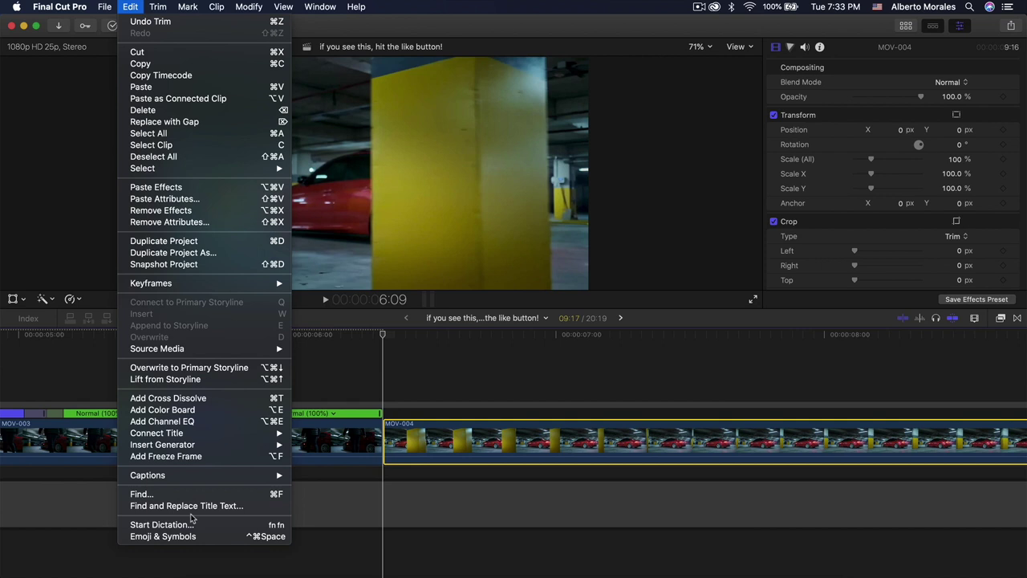
pyautogui.click(168, 456)
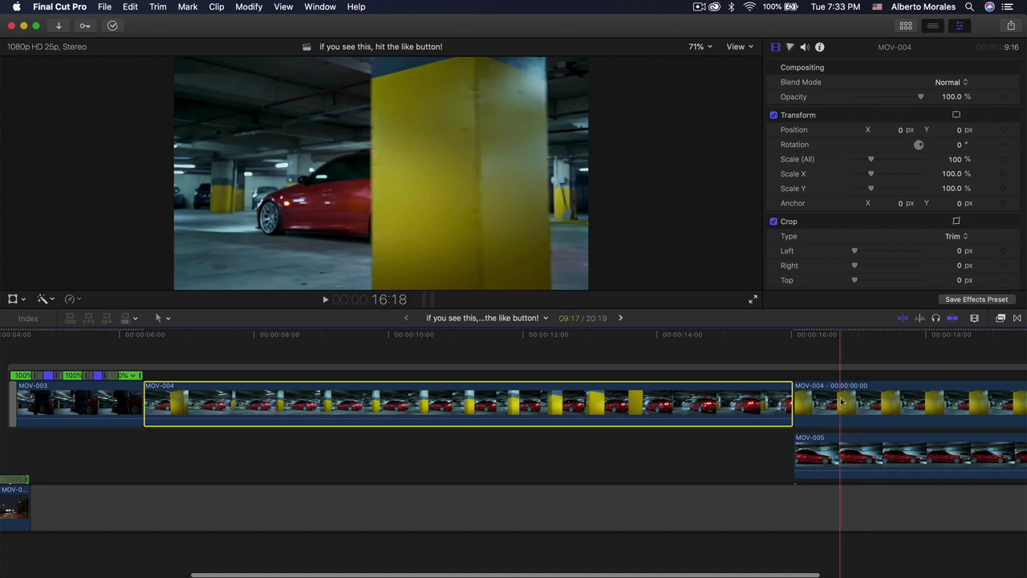
pyautogui.moveTo(841, 390); pyautogui.dragTo(229, 389)
pyautogui.press('super+equal')
pyautogui.hscroll(-3, 194, 366)
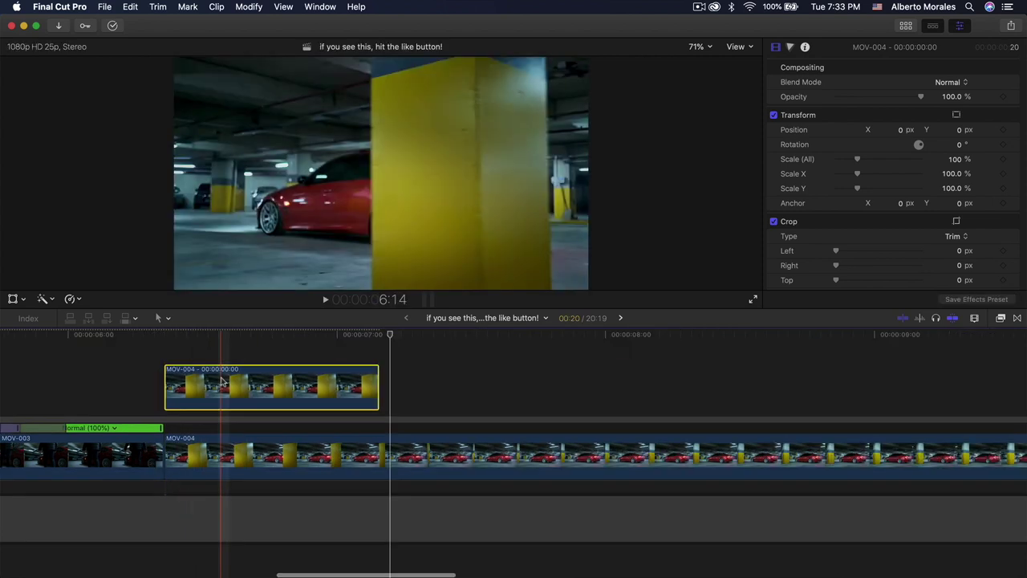
pyautogui.hscroll(-3, 222, 353)
# Apply the Draw Mask effect to the freeze frame and trace the mask around the yellow pillar.
pyautogui.click(332, 335)
pyautogui.click(1000, 318)
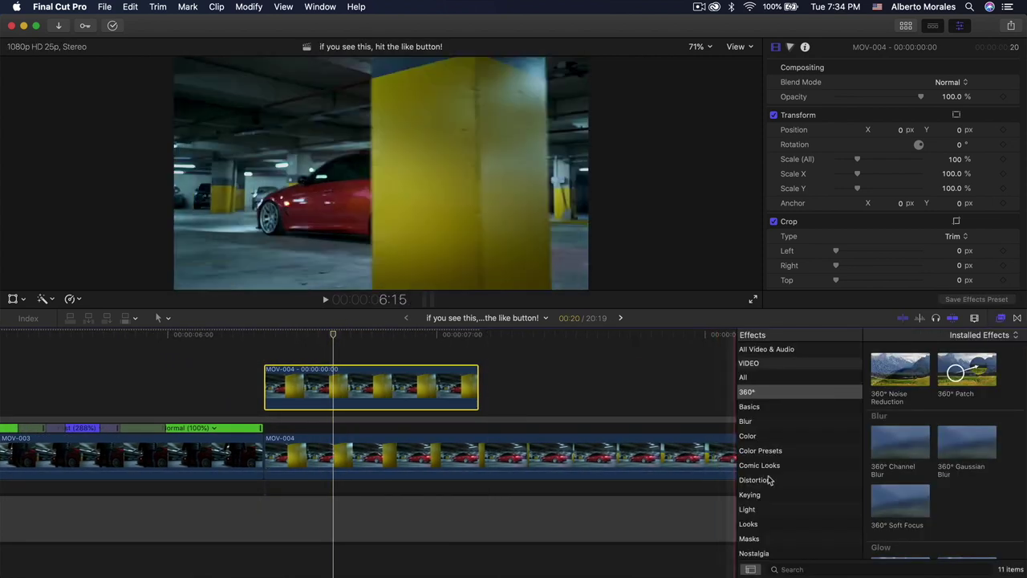
pyautogui.click(752, 538)
pyautogui.moveTo(902, 373); pyautogui.dragTo(345, 385)
pyautogui.press('super+5')
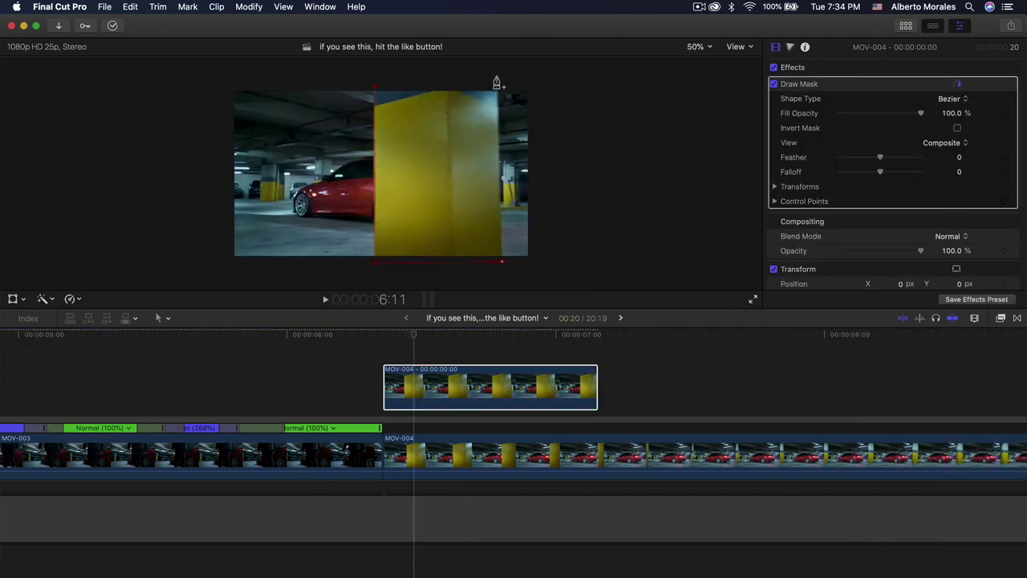
pyautogui.click(380, 81)
pyautogui.click(709, 45)
pyautogui.click(699, 57)
# Disable MOV-004 to isolate the masked pillar and set the freeze frame's mask feather to -14.
pyautogui.click(414, 456)
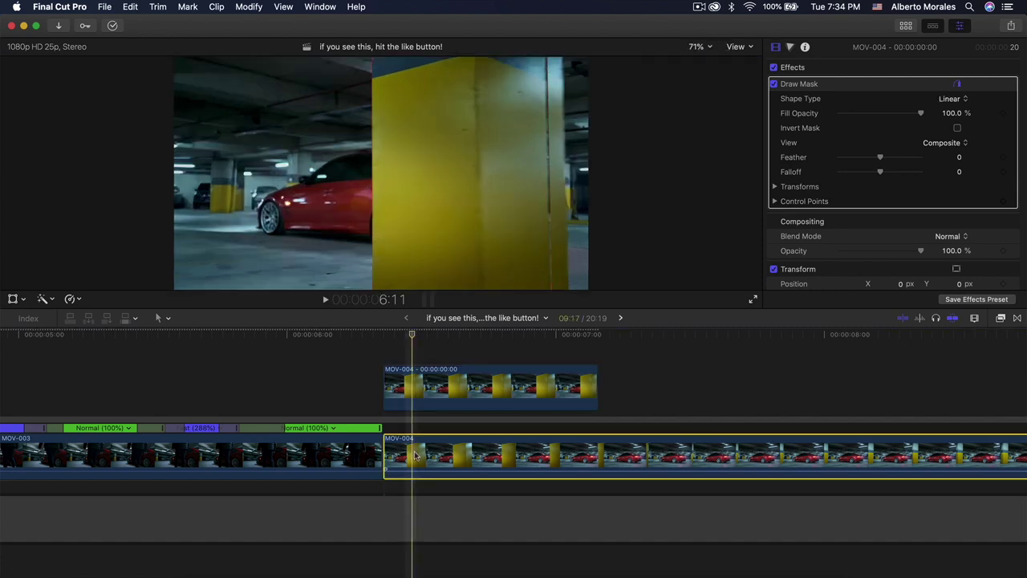
pyautogui.press('v')
pyautogui.click(423, 387)
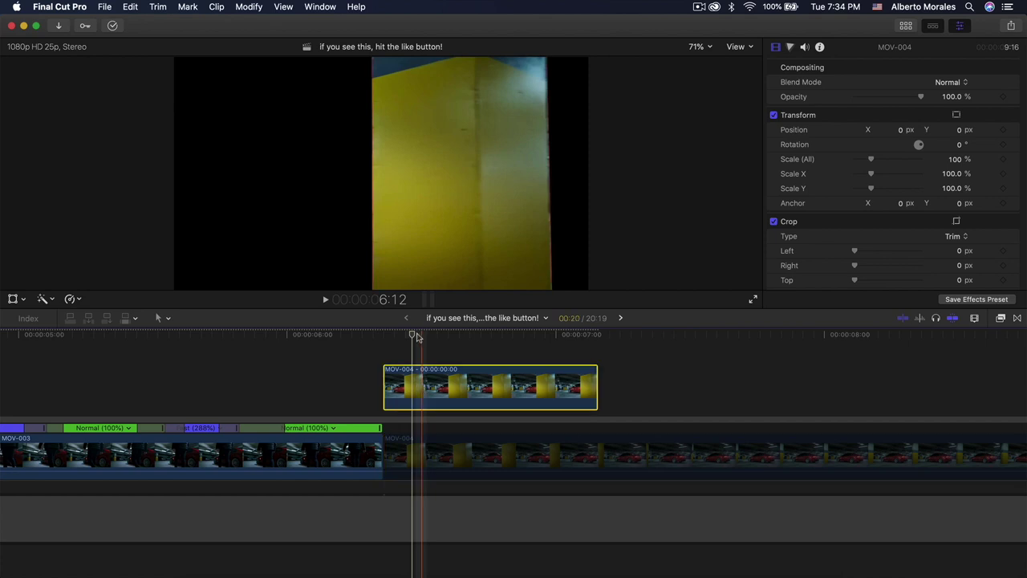
pyautogui.click(843, 207)
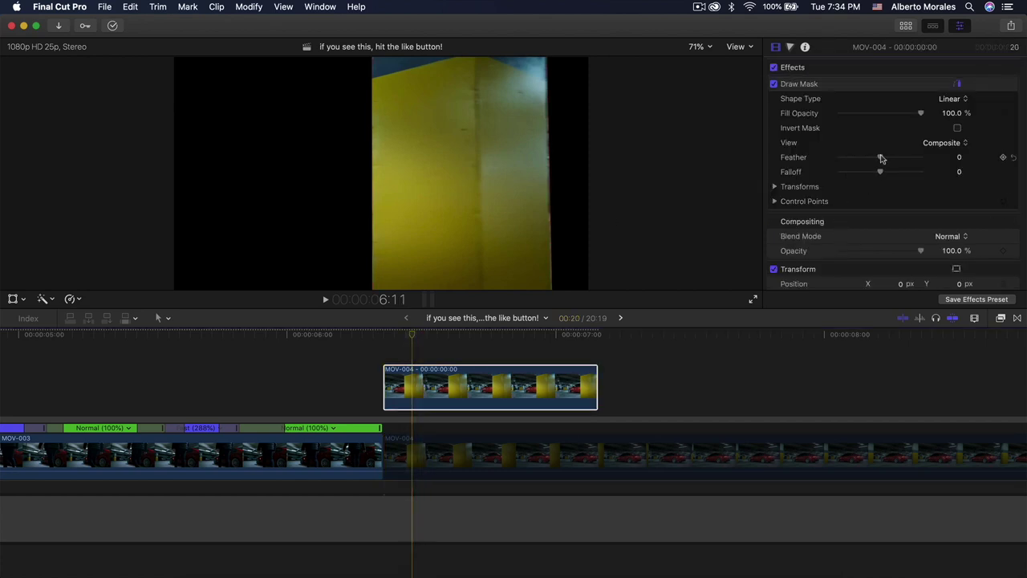
pyautogui.moveTo(879, 159)
pyautogui.mouseDown()
pyautogui.moveTo(893, 156)
pyautogui.moveTo(874, 156)
pyautogui.mouseUp()
# Re-enable MOV-004 and move the masked freeze frame earlier so it overlaps the end of MOV-003.
pyautogui.click(462, 454)
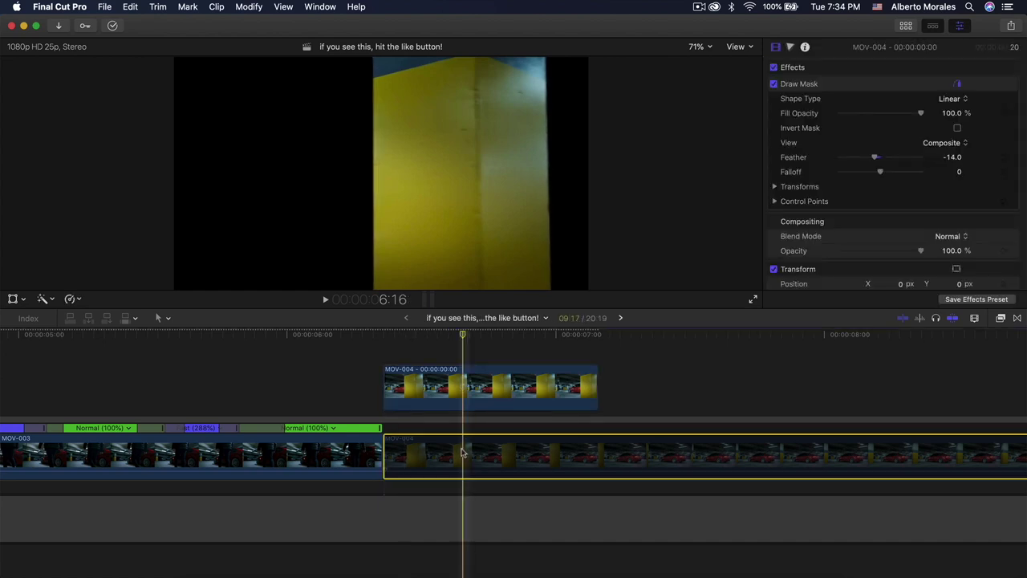
pyautogui.press('v')
pyautogui.click(436, 389)
pyautogui.moveTo(447, 334); pyautogui.dragTo(385, 336)
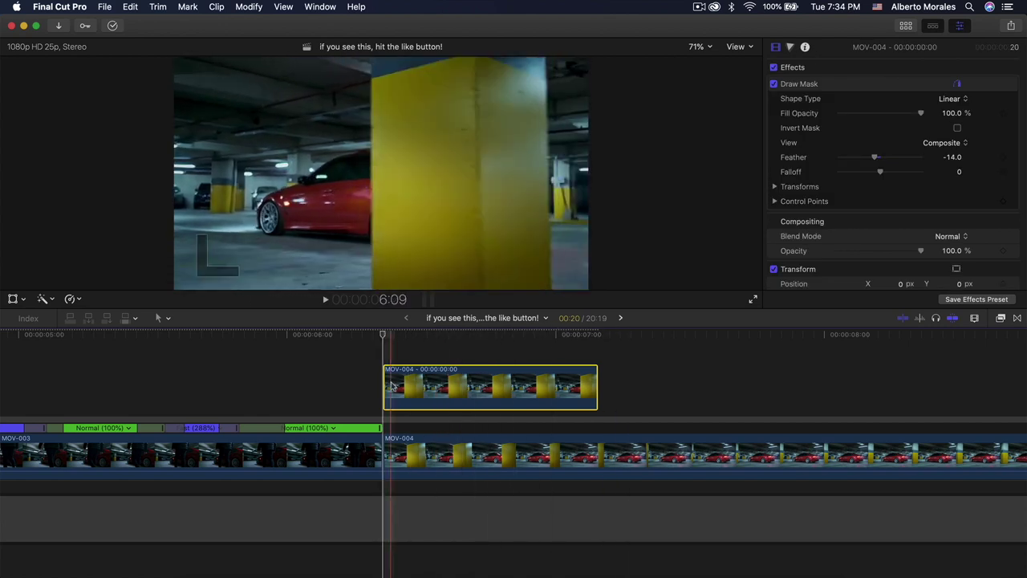
pyautogui.hscroll(-5, 391, 373)
pyautogui.moveTo(569, 379)
pyautogui.mouseDown()
pyautogui.moveTo(440, 379)
pyautogui.moveTo(493, 361)
pyautogui.mouseUp()
# Trim the end of the masked freeze frame to the cut between MOV-003 and MOV-004.
pyautogui.press('space')
pyautogui.press('space')
pyautogui.press('space')
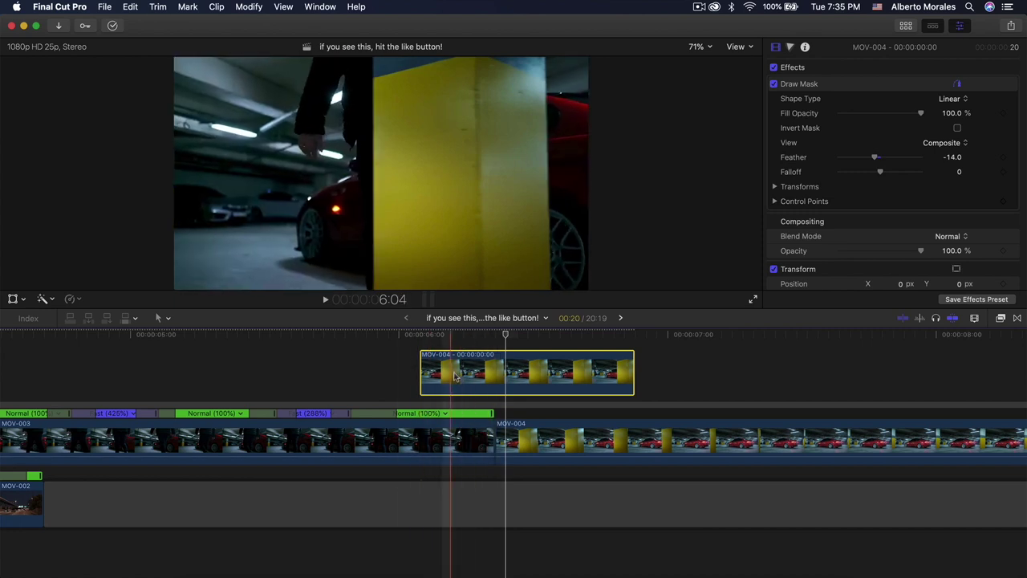
pyautogui.click(633, 366)
pyautogui.moveTo(633, 365); pyautogui.dragTo(487, 369)
# Keyframe the freeze frame's Y position from 1103 px at its start to 0 px at its end.
pyautogui.scroll(-4, 927, 180)
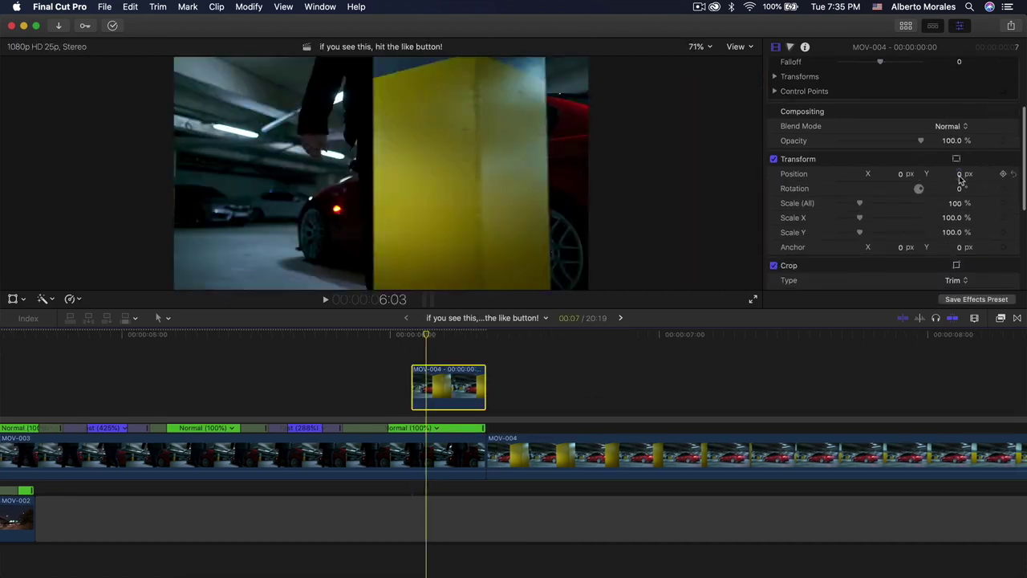
pyautogui.moveTo(960, 178); pyautogui.dragTo(960, 133)
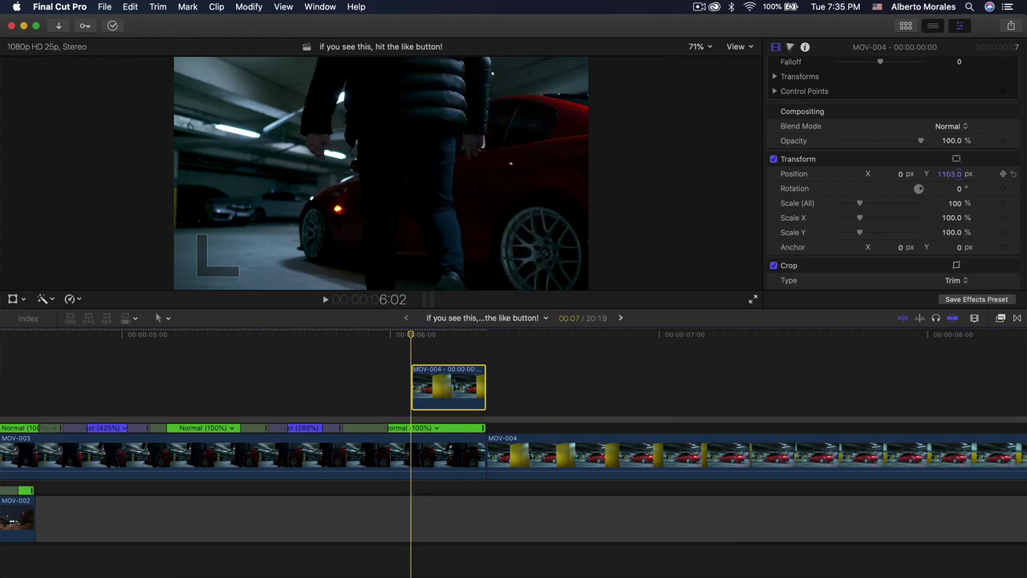
pyautogui.click(1003, 174)
pyautogui.click(948, 175)
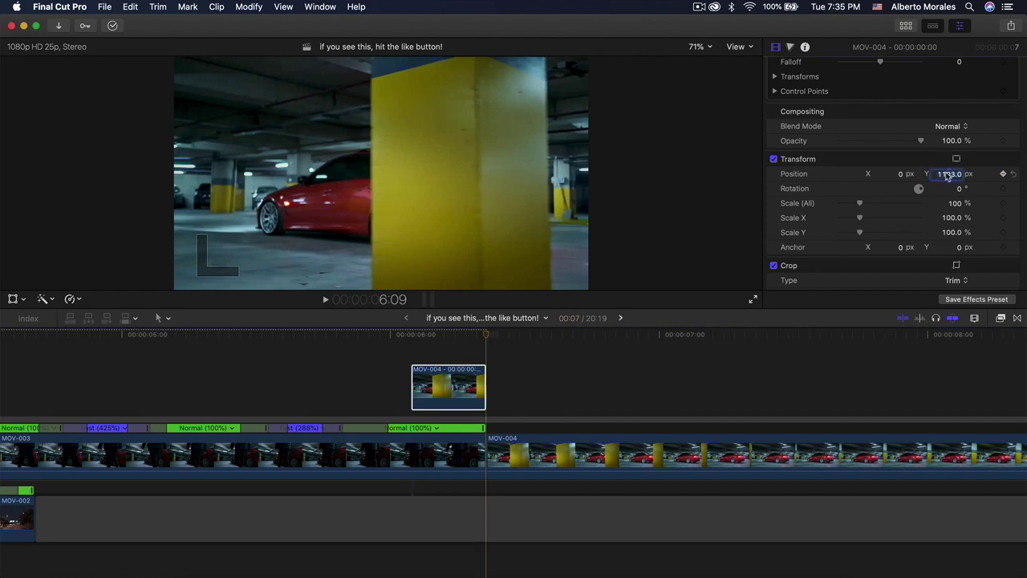
pyautogui.write('0')
pyautogui.press('Return')
# Play back the transition from MOV-003 into MOV-004 to check the dropping pillar.
pyautogui.press('space')
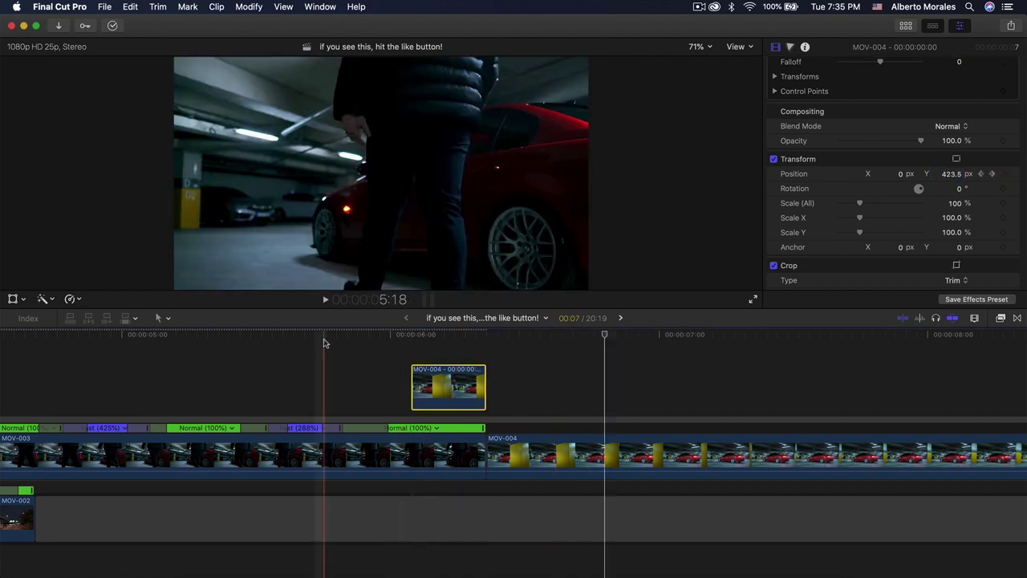
pyautogui.press('space')
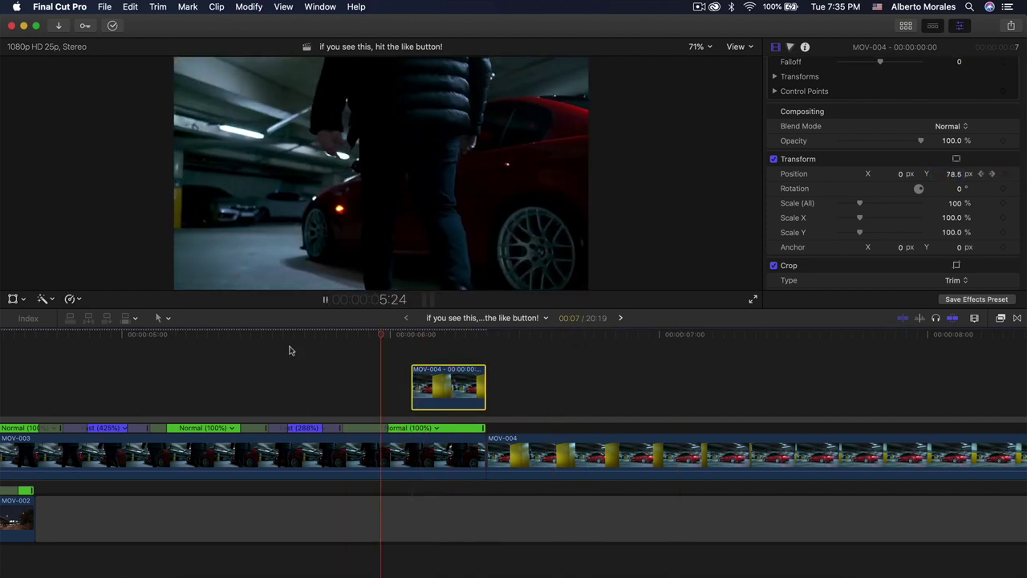
pyautogui.press('space')
pyautogui.press('space')
pyautogui.press('space')
pyautogui.press('space')
pyautogui.press('super+minus')
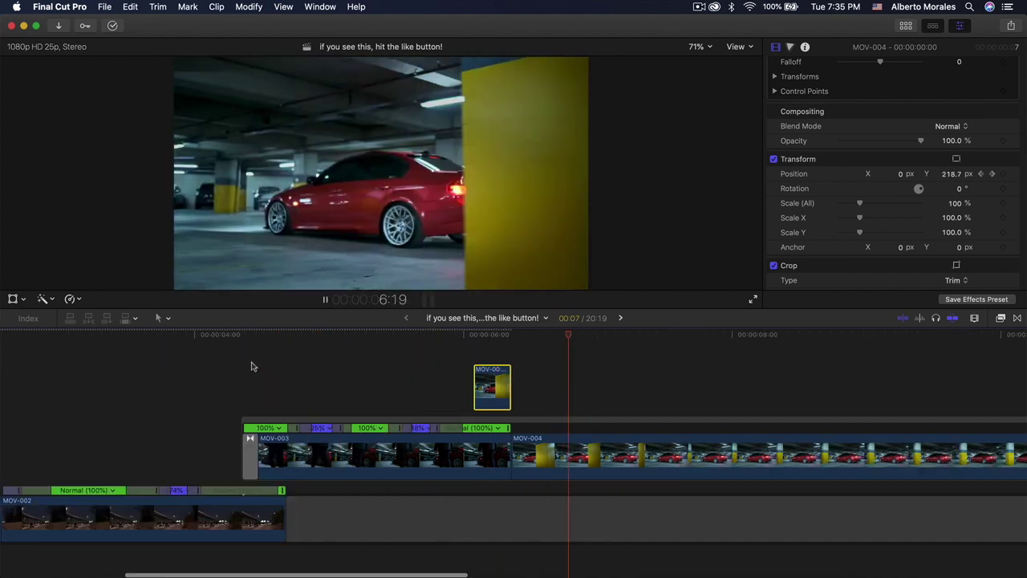
pyautogui.press('space')
# Show the retiming of MOV-004, split its speed at 8:22 and accelerate the opening segment to 550%.
pyautogui.press('super+minus')
pyautogui.click(413, 442)
pyautogui.press('super+r')
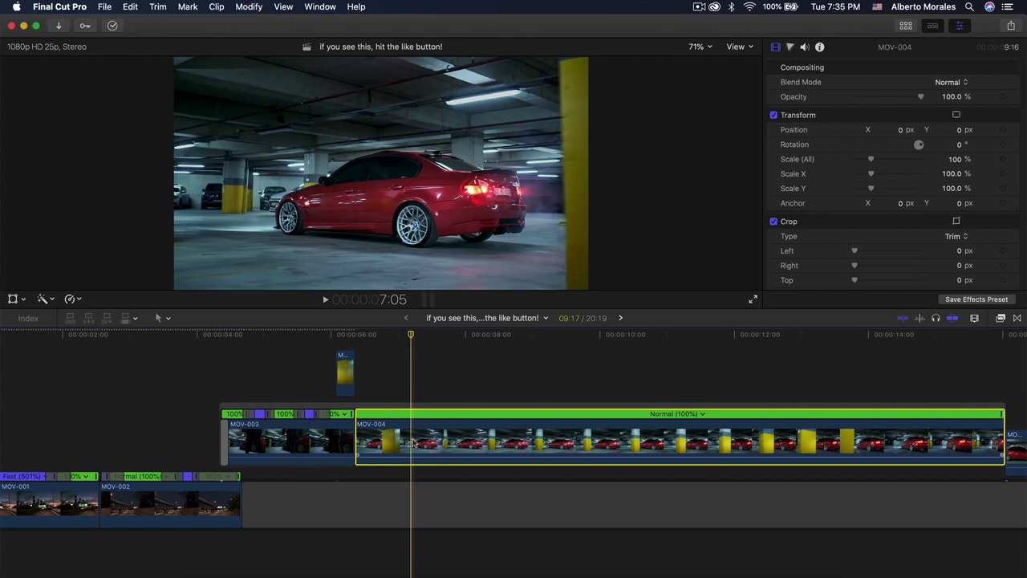
pyautogui.hscroll(5, 240, 401)
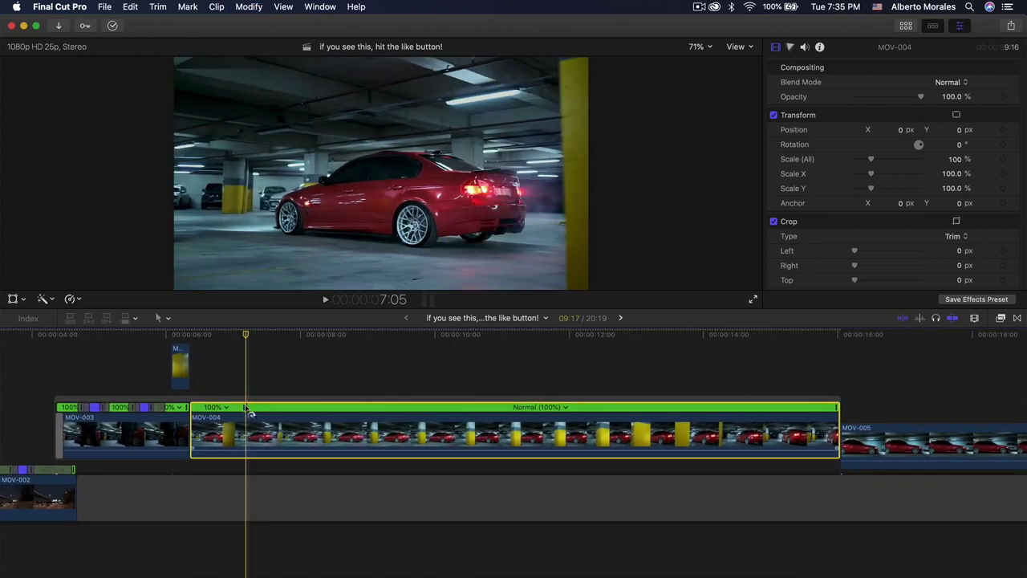
pyautogui.press('super+z')
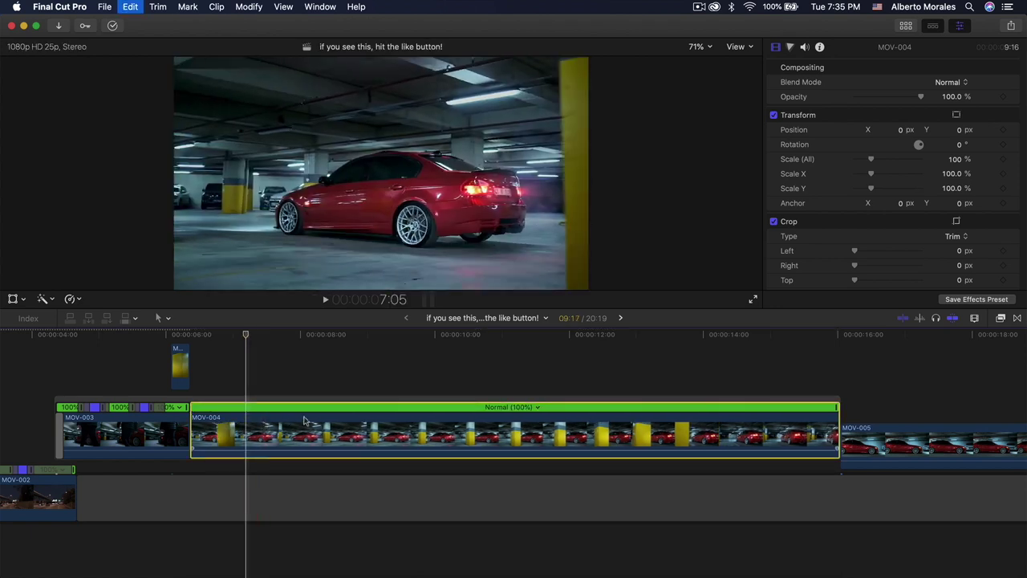
pyautogui.click(362, 423)
pyautogui.moveTo(361, 407); pyautogui.dragTo(219, 409)
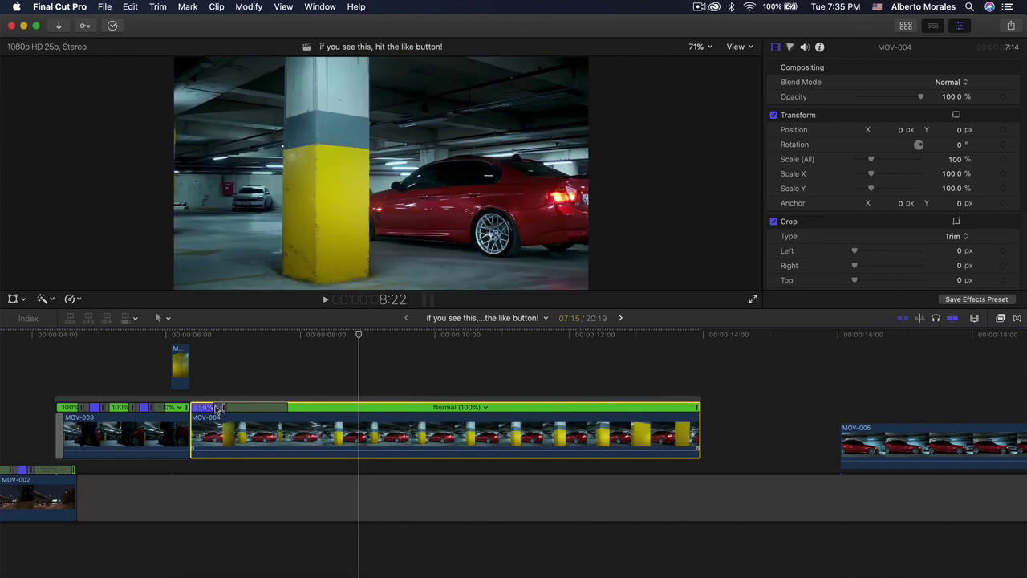
# Split the speed of MOV-004 at 8:09 and just after 11:00, and accelerate the segment between to 525%.
pyautogui.press('super+=')
pyautogui.hscroll(-3, 216, 408)
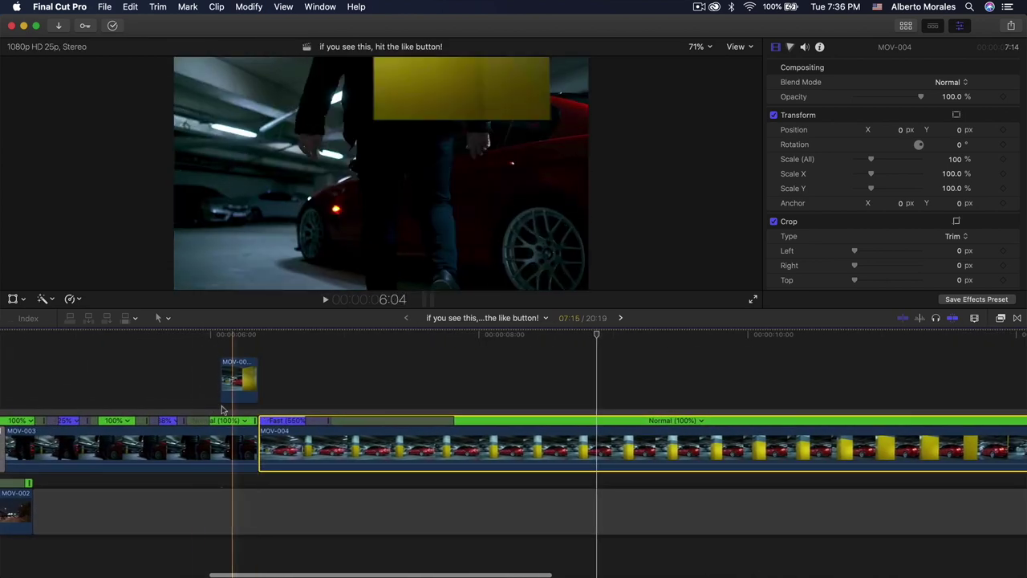
pyautogui.press('space')
pyautogui.press('super+-')
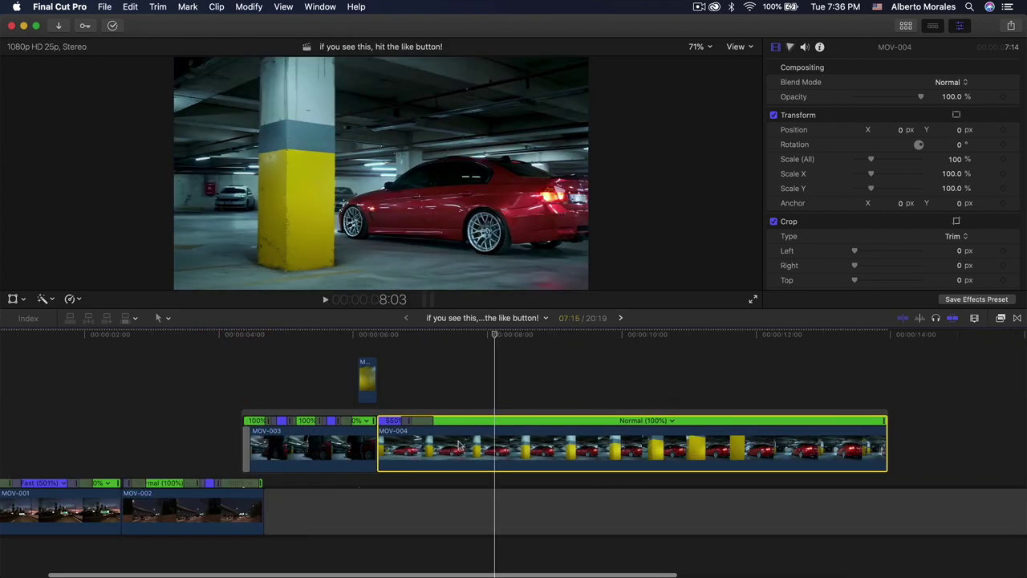
pyautogui.hscroll(2, 458, 426)
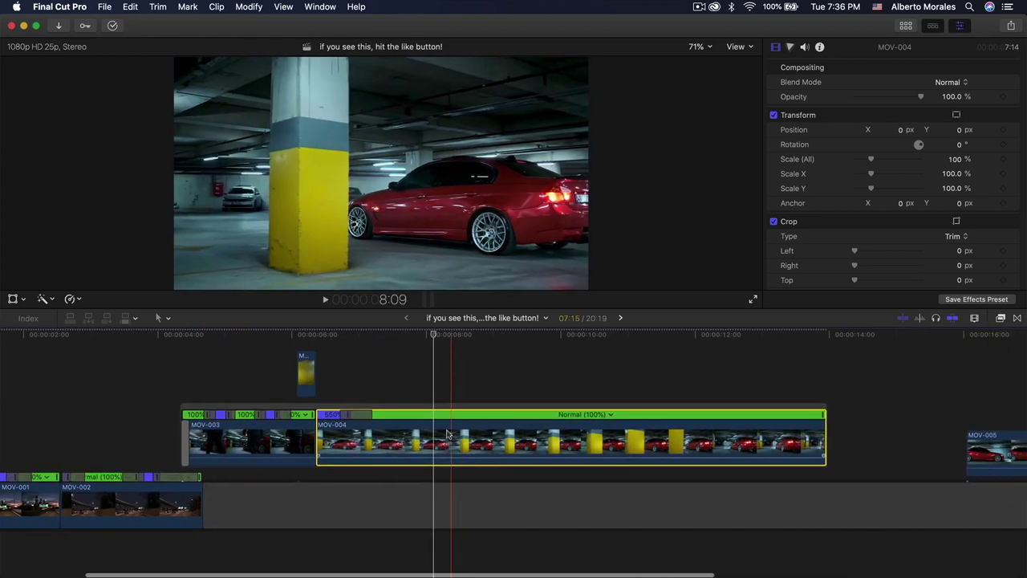
pyautogui.hotkey('shift', 'b')
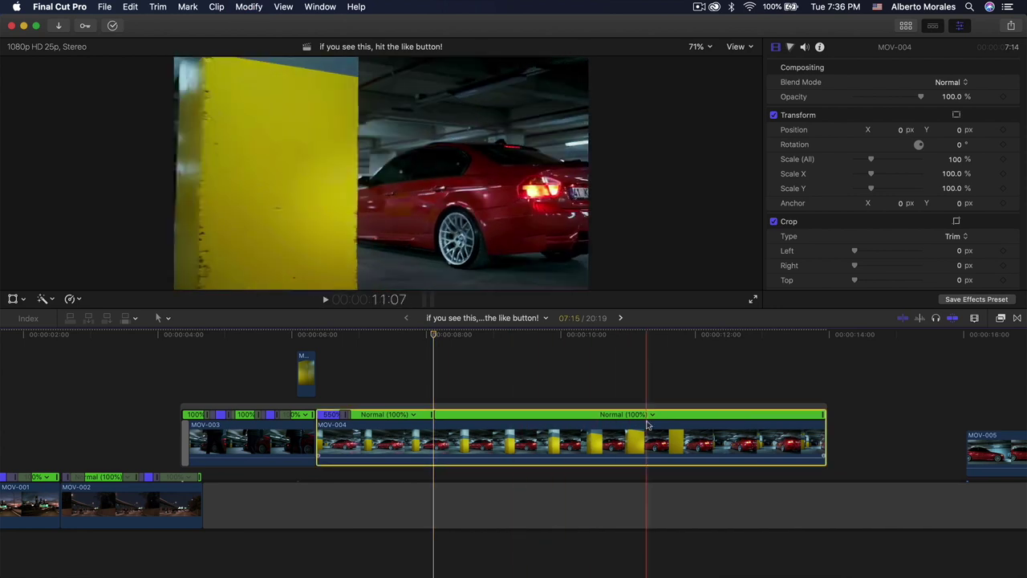
pyautogui.click(653, 433)
pyautogui.hotkey('shift', 'b')
pyautogui.moveTo(652, 419); pyautogui.dragTo(472, 416)
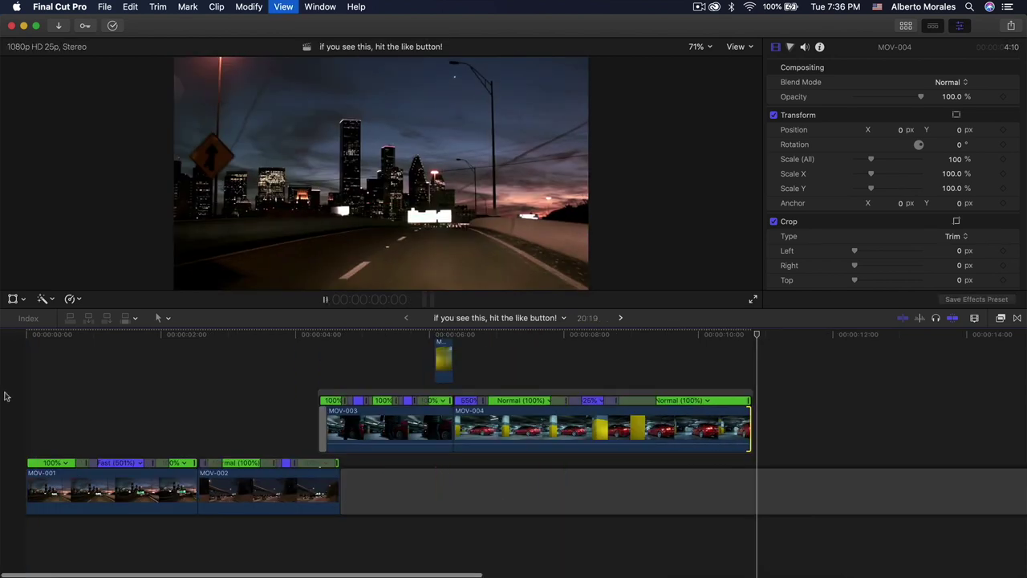
# Play the sequence from the beginning, trim the end of MOV-004 to 10:07 and place MOV-005 directly after it.
pyautogui.press('space')
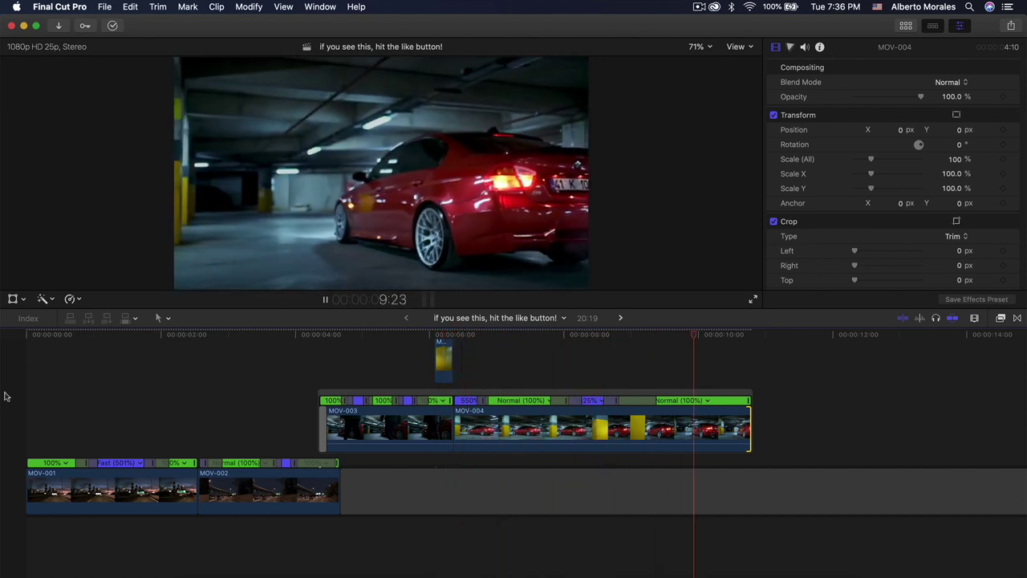
pyautogui.hscroll(5, 445, 373)
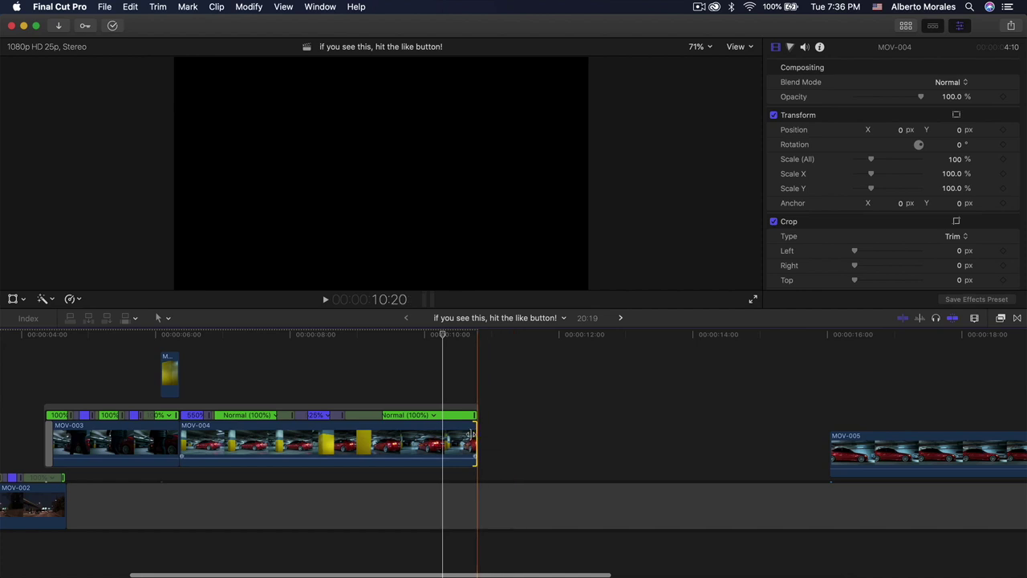
pyautogui.moveTo(472, 434); pyautogui.dragTo(442, 434)
pyautogui.hscroll(3, 440, 426)
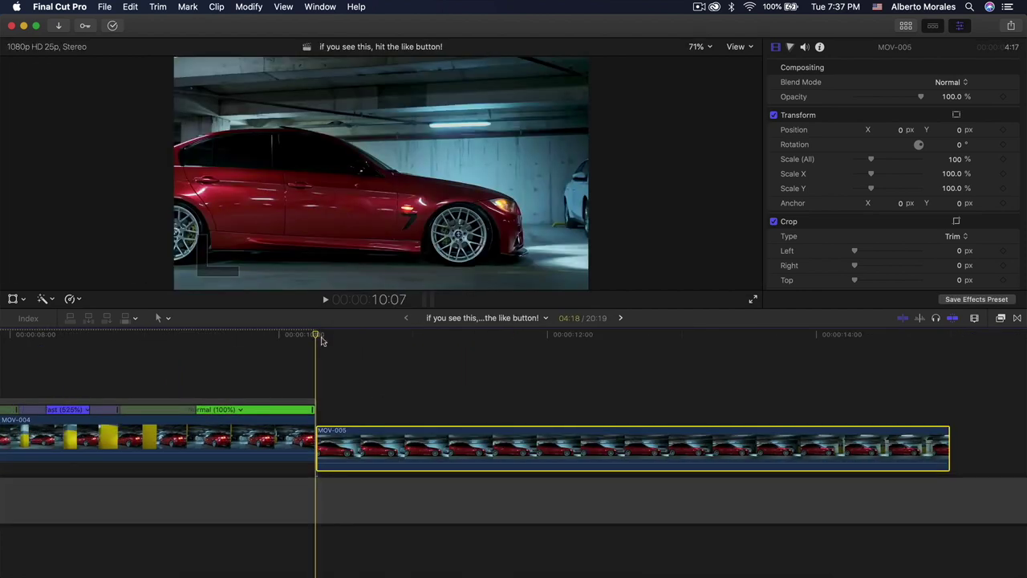
# Scale MOV-005 up to 207% at 11:09 and reposition it so the front wheel sits near the middle of the frame.
pyautogui.click(435, 334)
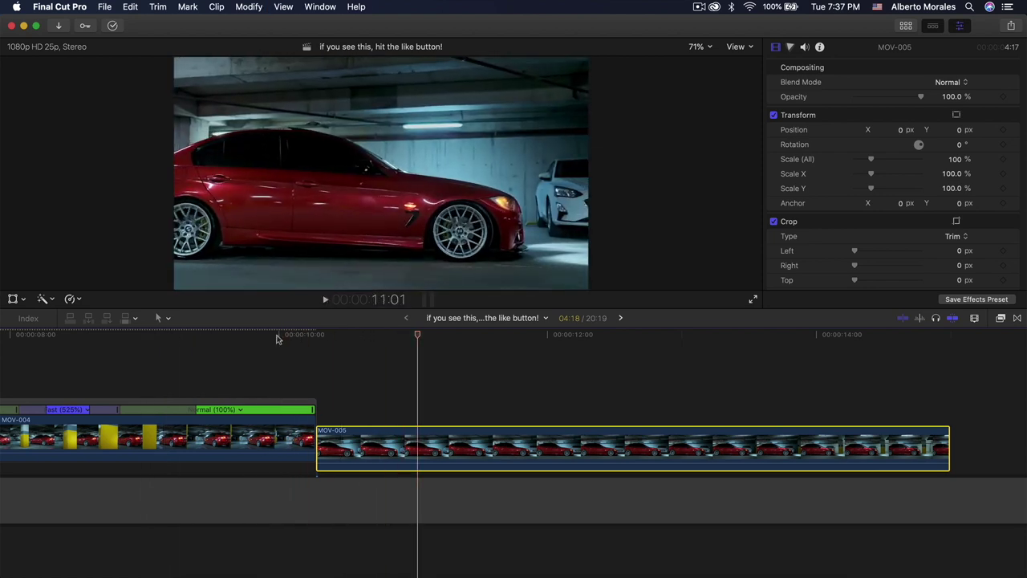
pyautogui.moveTo(303, 356); pyautogui.dragTo(135, 365)
pyautogui.hscroll(-3, 135, 364)
pyautogui.click(198, 340)
pyautogui.click(430, 339)
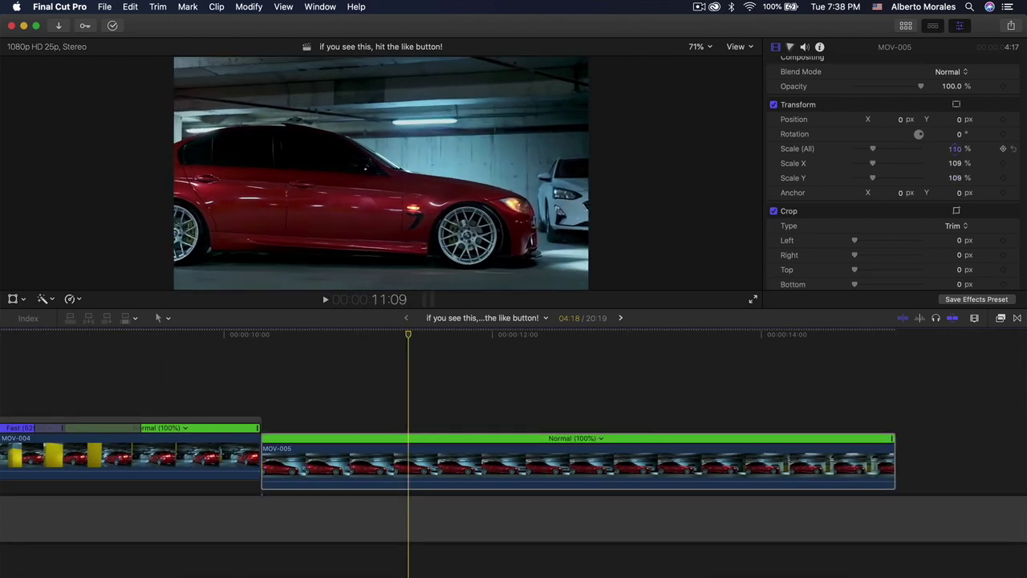
pyautogui.moveTo(955, 148); pyautogui.dragTo(954, 70)
pyautogui.click(12, 298)
pyautogui.moveTo(554, 289); pyautogui.dragTo(373, 157)
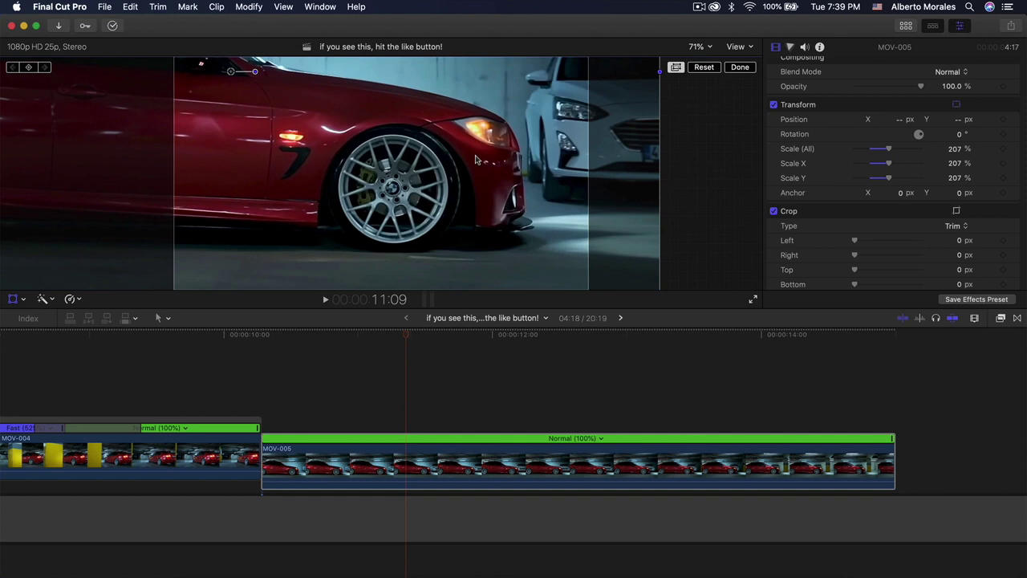
# Show the horizon overlay, align the wheel hub of MOV-005 with its crosshair and enlarge the clip to 240%.
pyautogui.click(736, 47)
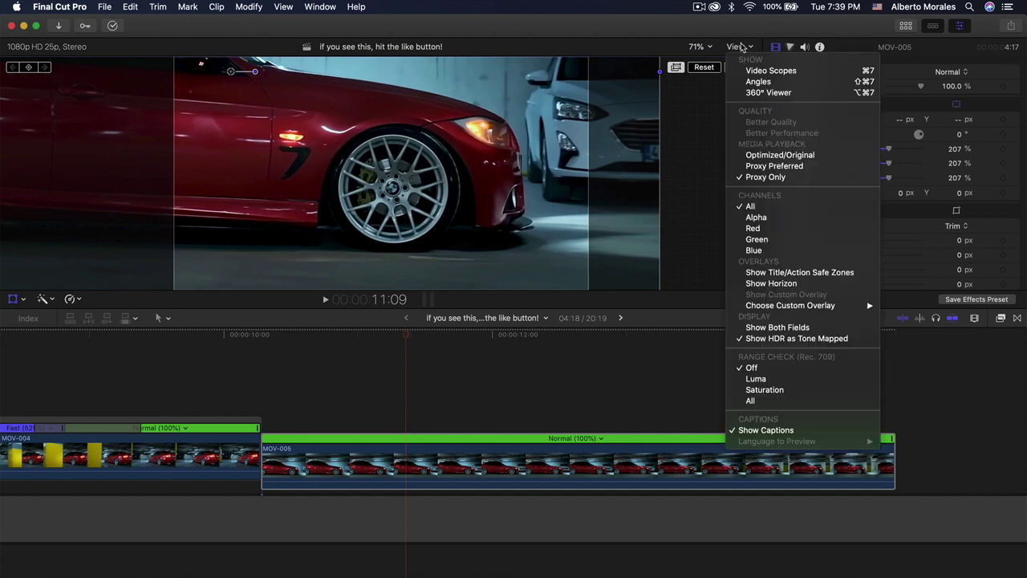
pyautogui.click(766, 284)
pyautogui.moveTo(410, 207)
pyautogui.mouseDown()
pyautogui.moveTo(401, 197)
pyautogui.moveTo(413, 201)
pyautogui.mouseUp()
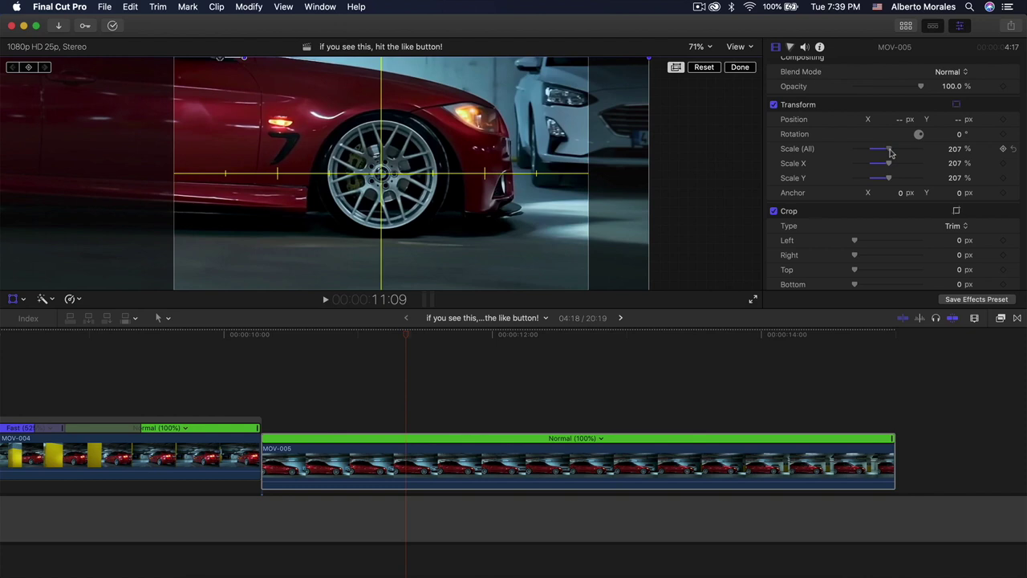
pyautogui.moveTo(889, 150); pyautogui.dragTo(894, 150)
# Flip MOV-005 horizontally with a Scale X of -240% and re-centre the front wheel on the crosshair at 10:07.
pyautogui.click(261, 331)
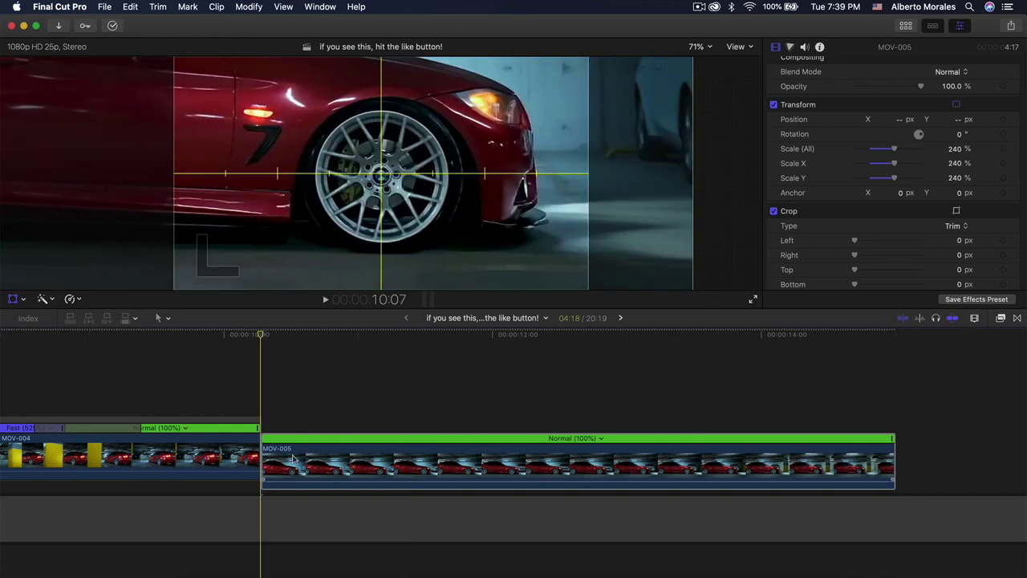
pyautogui.click(962, 164)
pyautogui.press('Return')
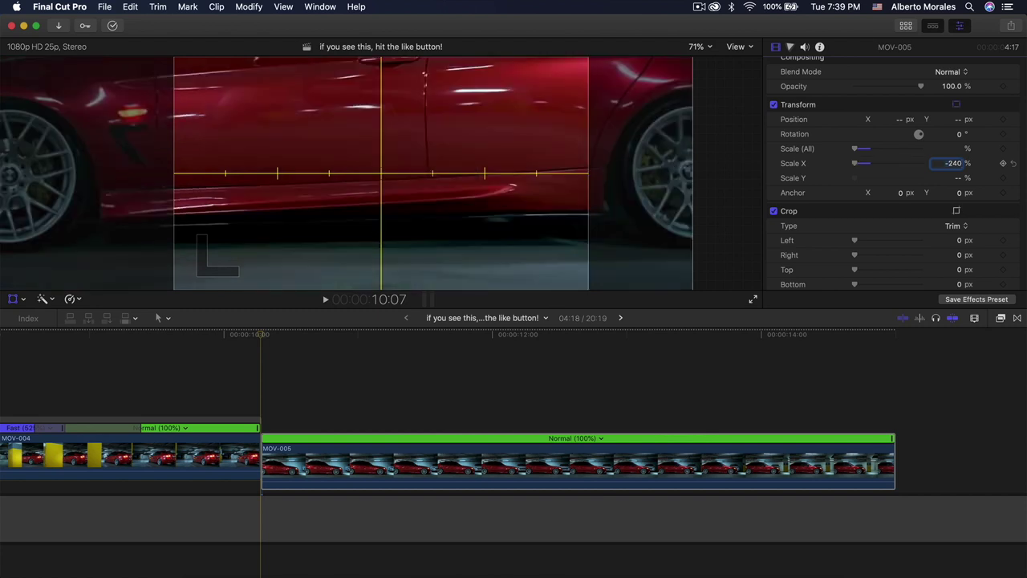
pyautogui.moveTo(268, 150); pyautogui.dragTo(393, 132)
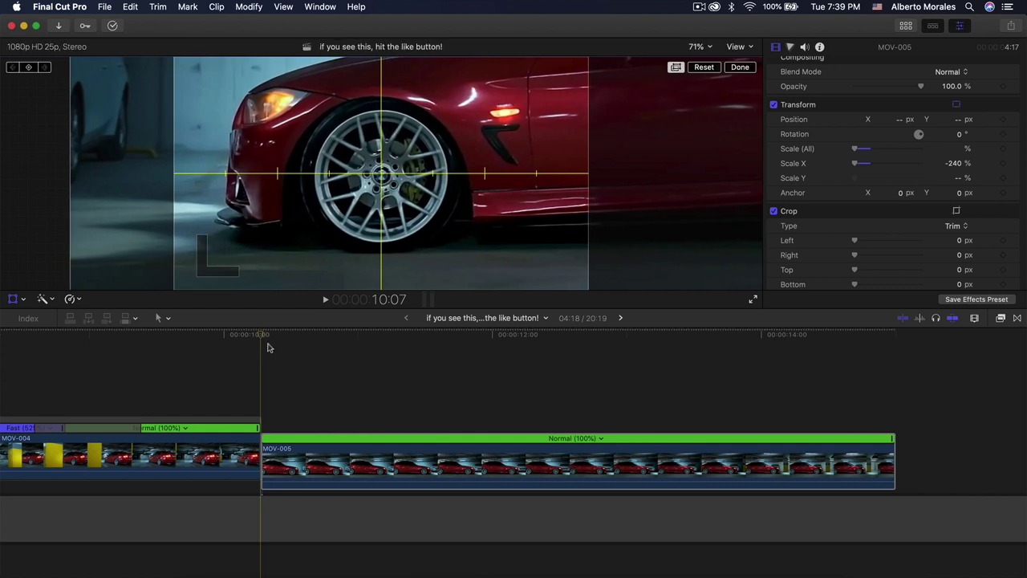
# Preview the flipped MOV-005 and add keyframes to all its Transform parameters at the clip's start, 10:07.
pyautogui.press('space')
pyautogui.moveTo(195, 334); pyautogui.dragTo(490, 352)
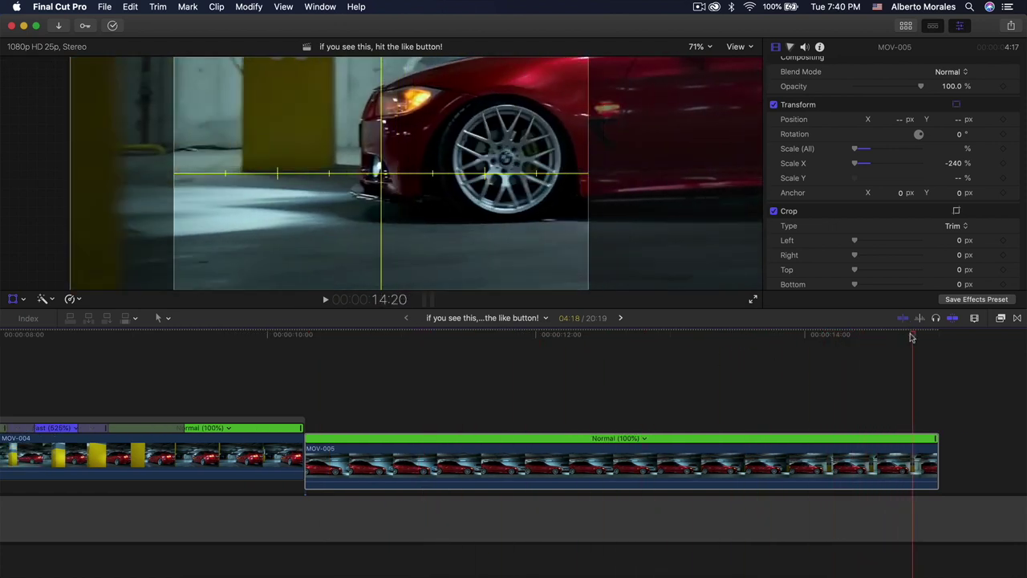
pyautogui.click(359, 344)
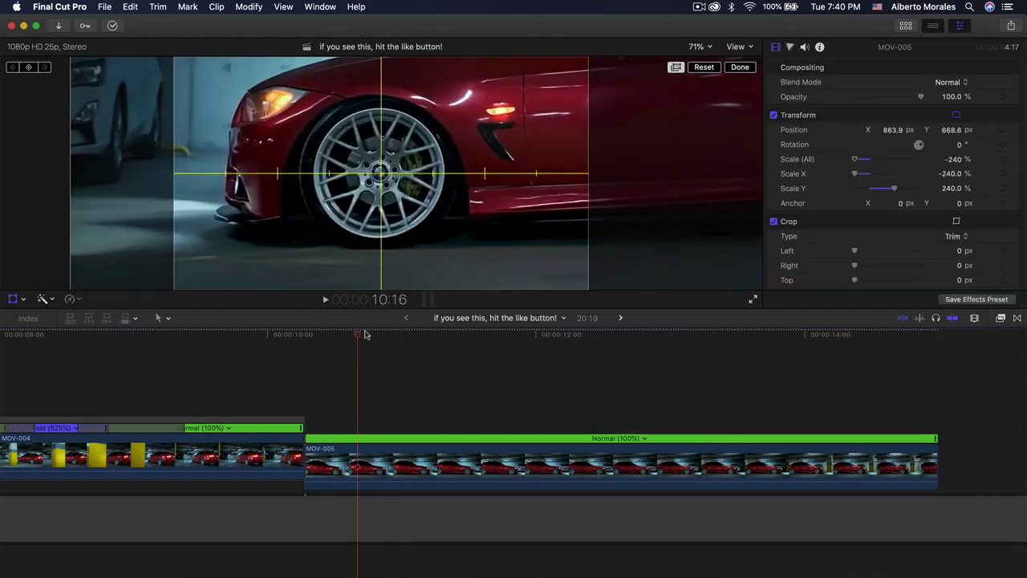
pyautogui.click(314, 333)
pyautogui.click(323, 483)
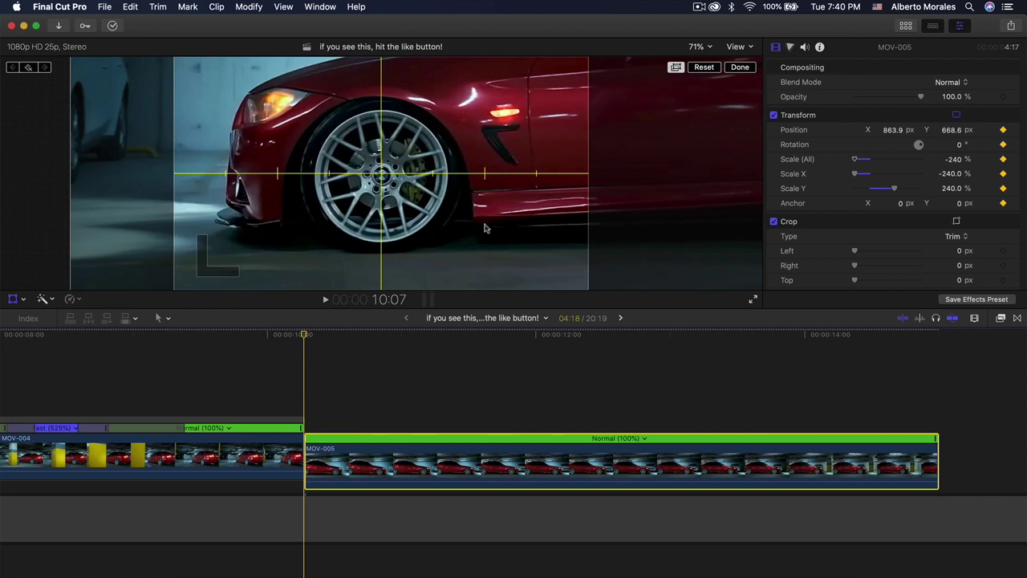
# Keyframe the position of MOV-005 along the clip so the front wheel stays centred on the crosshair, and scrub through it.
pyautogui.hotkey('shift', 'Right')
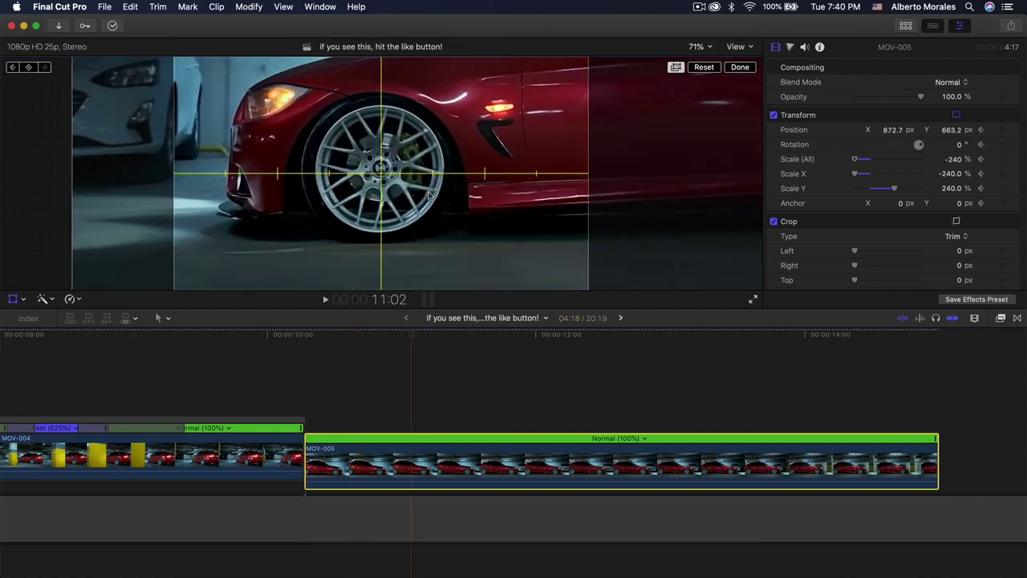
pyautogui.moveTo(429, 199); pyautogui.dragTo(425, 205)
pyautogui.hotkey('shift', 'Right')
pyautogui.click(937, 336)
pyautogui.moveTo(837, 336); pyautogui.dragTo(671, 332)
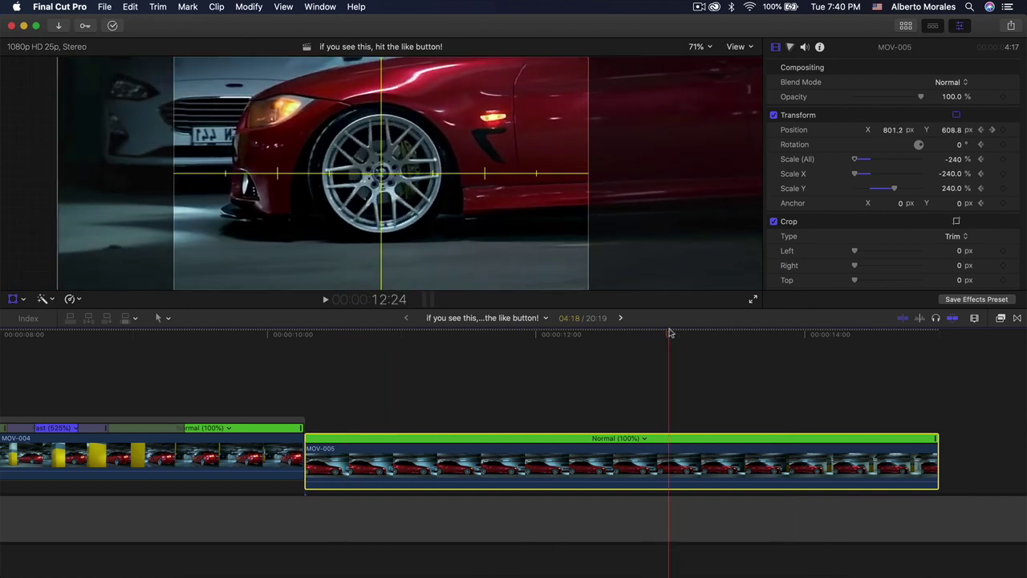
pyautogui.click(334, 336)
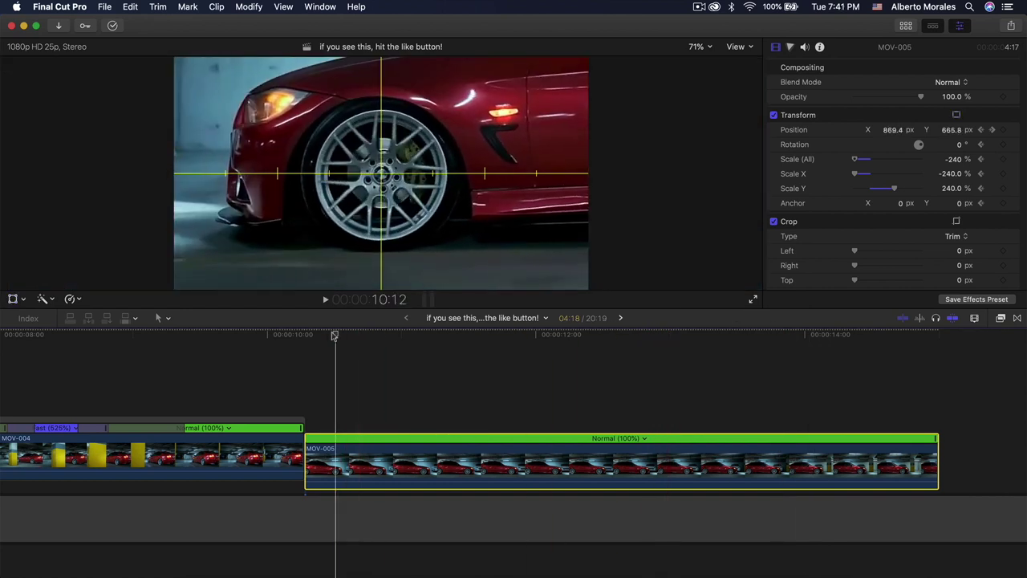
pyautogui.moveTo(454, 337); pyautogui.dragTo(304, 335)
# Apply the Radial blur effect to MOV-004.
pyautogui.click(298, 438)
pyautogui.hscroll(-4, 337, 433)
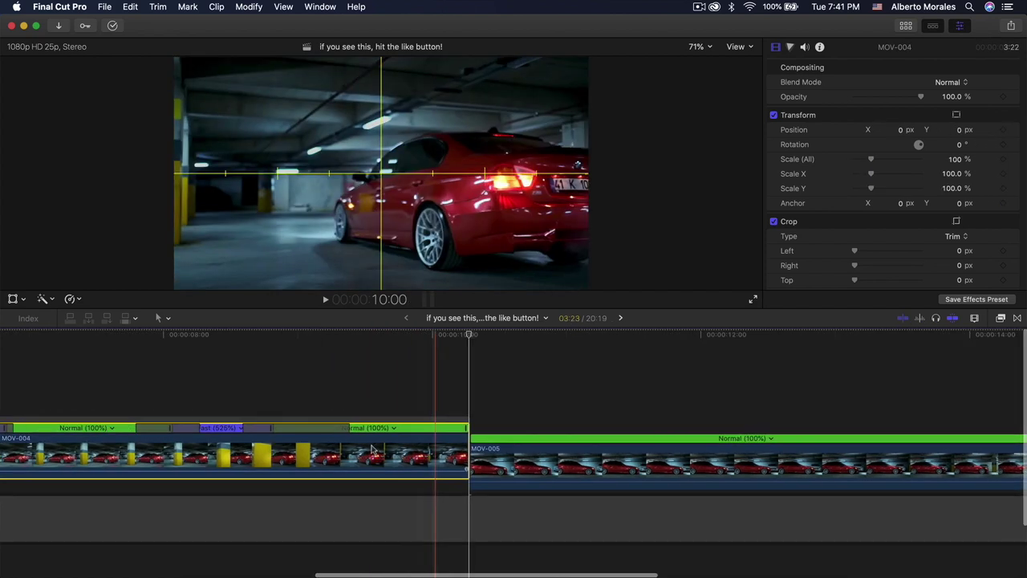
pyautogui.click(1000, 317)
pyautogui.click(762, 421)
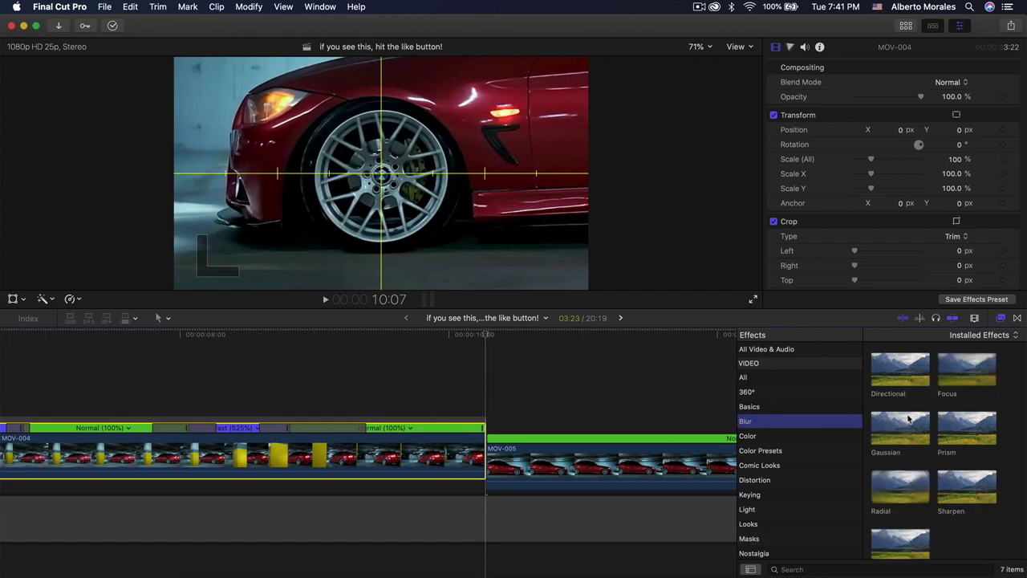
pyautogui.click(893, 493)
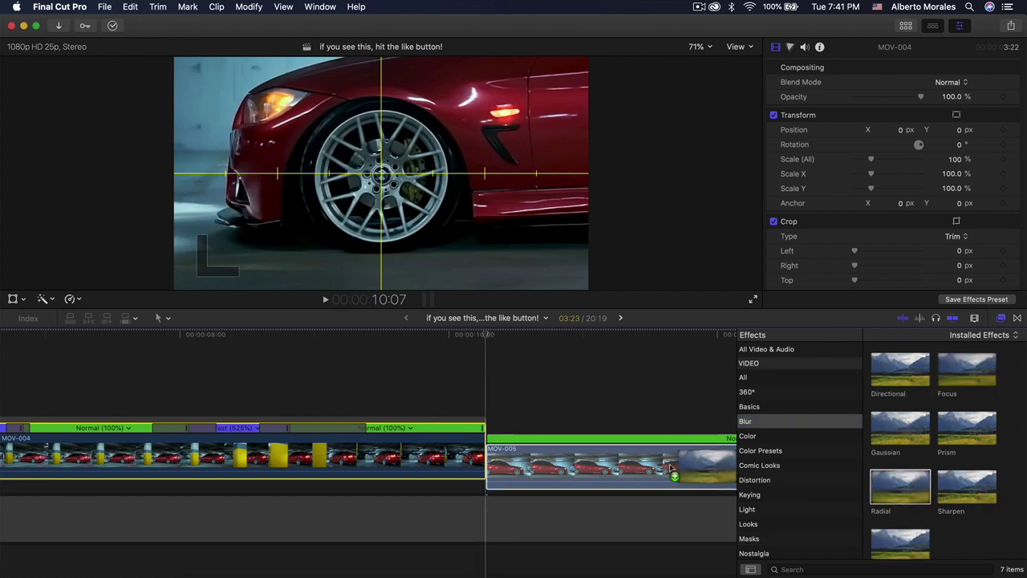
pyautogui.moveTo(897, 494); pyautogui.dragTo(457, 460)
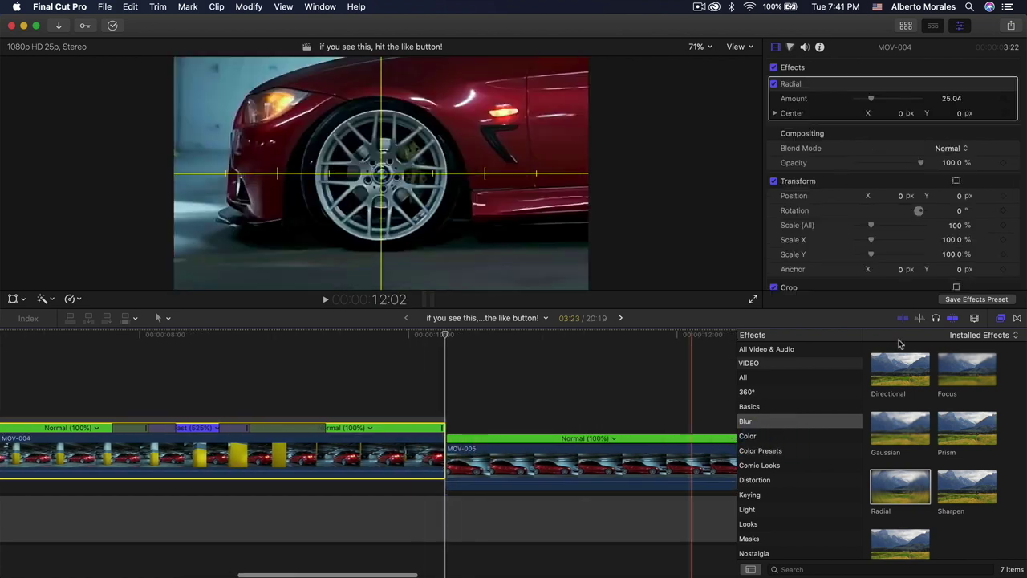
# At 10:06, set the Radial blur on MOV-004 to an amount of 24.35 with its center at X 1.52, Y 2.22 px.
pyautogui.click(1000, 319)
pyautogui.click(442, 334)
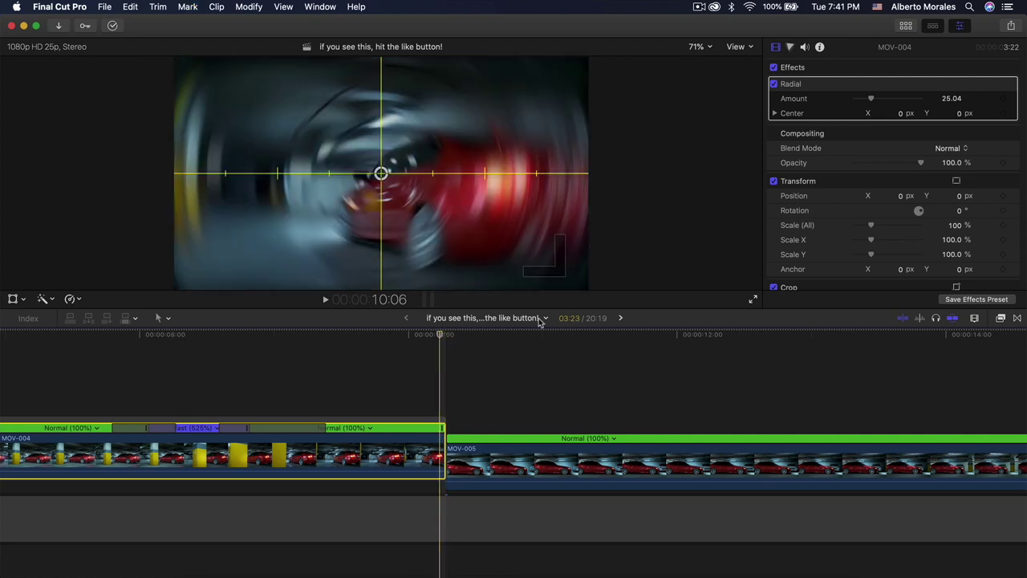
pyautogui.hscroll(2, 681, 389)
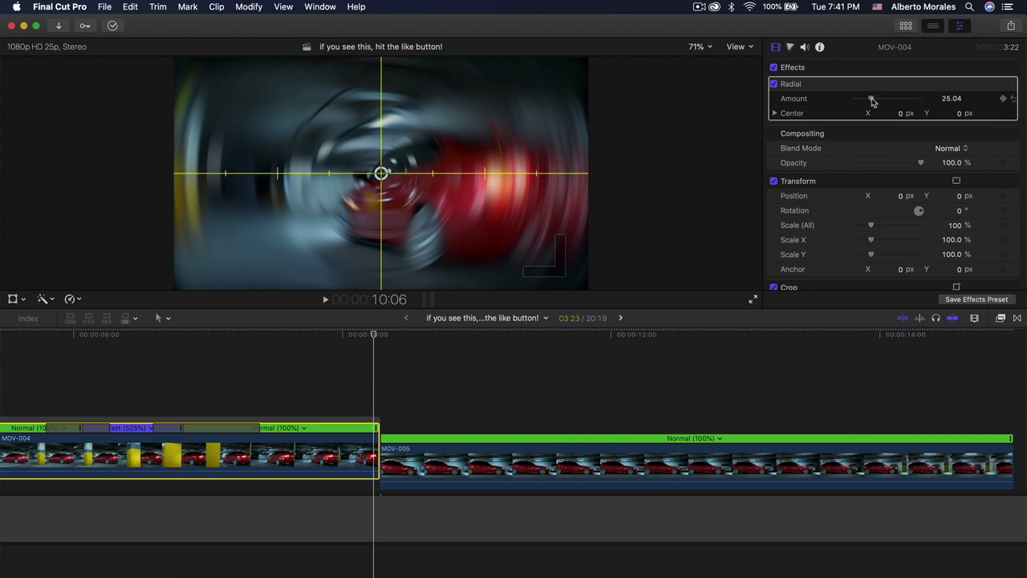
pyautogui.moveTo(869, 100); pyautogui.dragTo(870, 100)
pyautogui.moveTo(900, 116)
pyautogui.mouseDown()
pyautogui.moveTo(923, 116)
pyautogui.moveTo(903, 114)
pyautogui.mouseUp()
# Keyframe the Radial amount on MOV-004 from 0 at 9:24 to 24 at 10:06 and play back the blur.
pyautogui.moveTo(328, 346)
pyautogui.mouseDown()
pyautogui.moveTo(339, 346)
pyautogui.moveTo(313, 346)
pyautogui.moveTo(341, 340)
pyautogui.mouseUp()
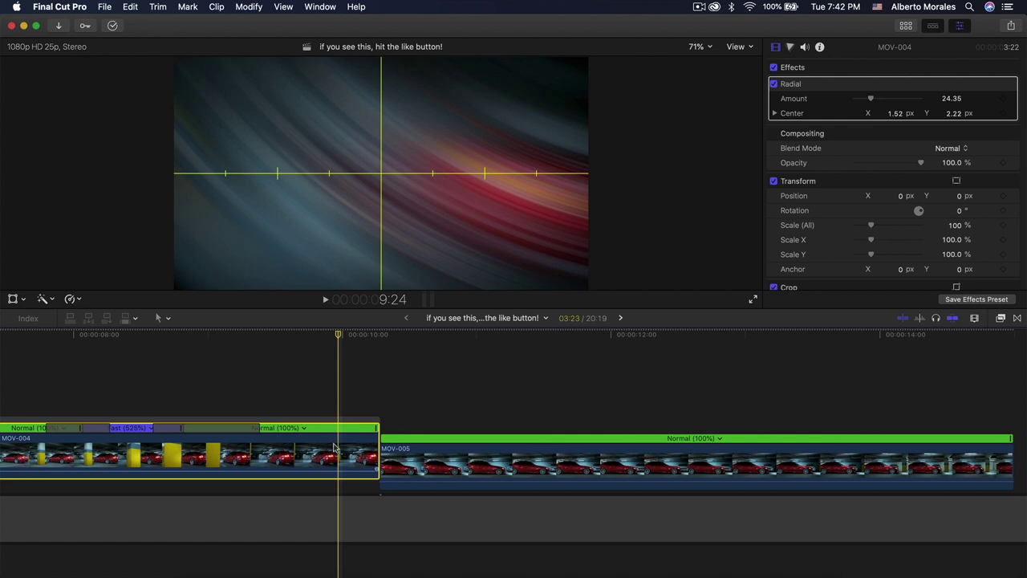
pyautogui.moveTo(872, 102); pyautogui.dragTo(840, 101)
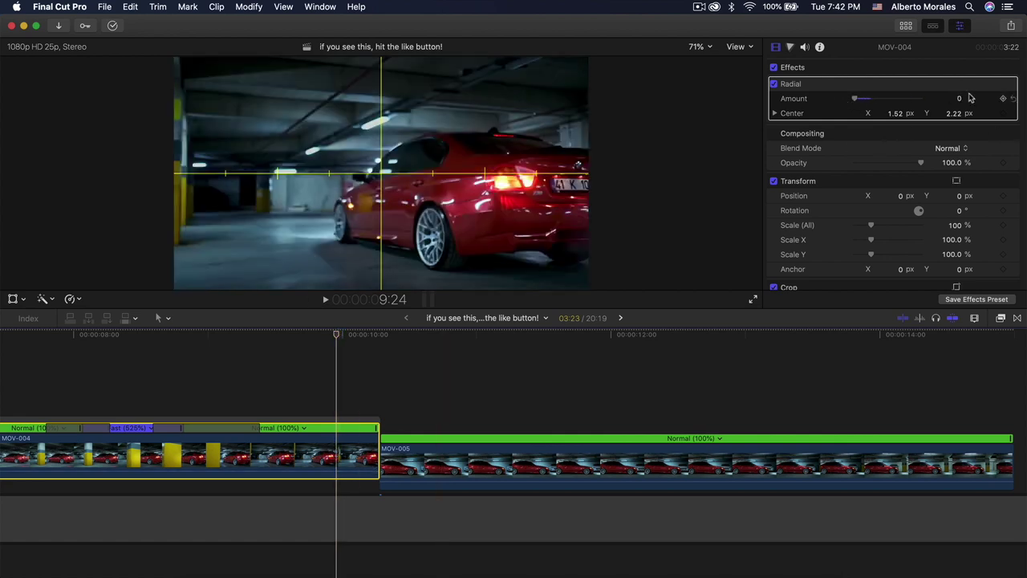
pyautogui.click(374, 337)
pyautogui.click(959, 98)
pyautogui.press('Return')
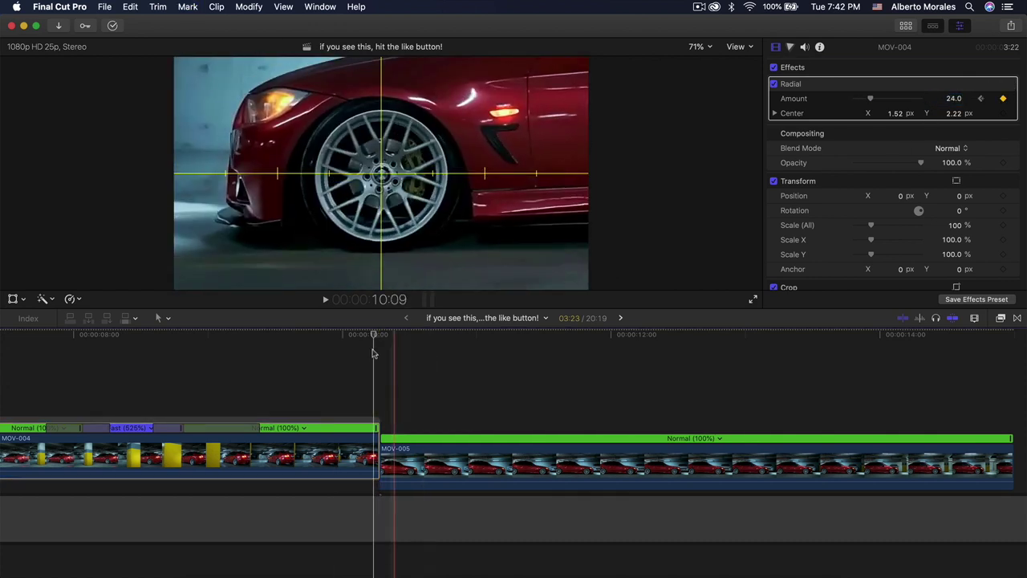
pyautogui.press('space')
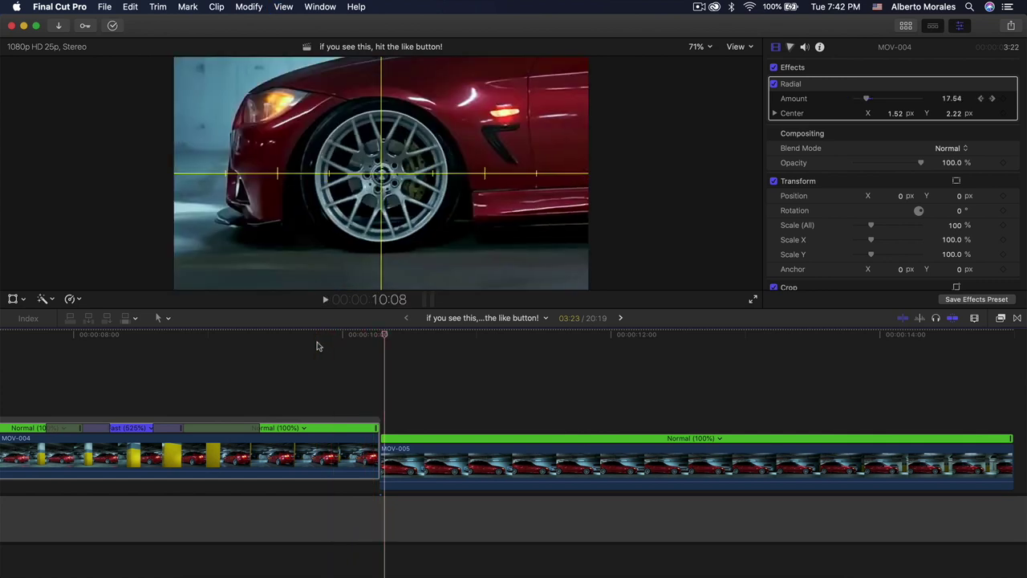
pyautogui.press('space')
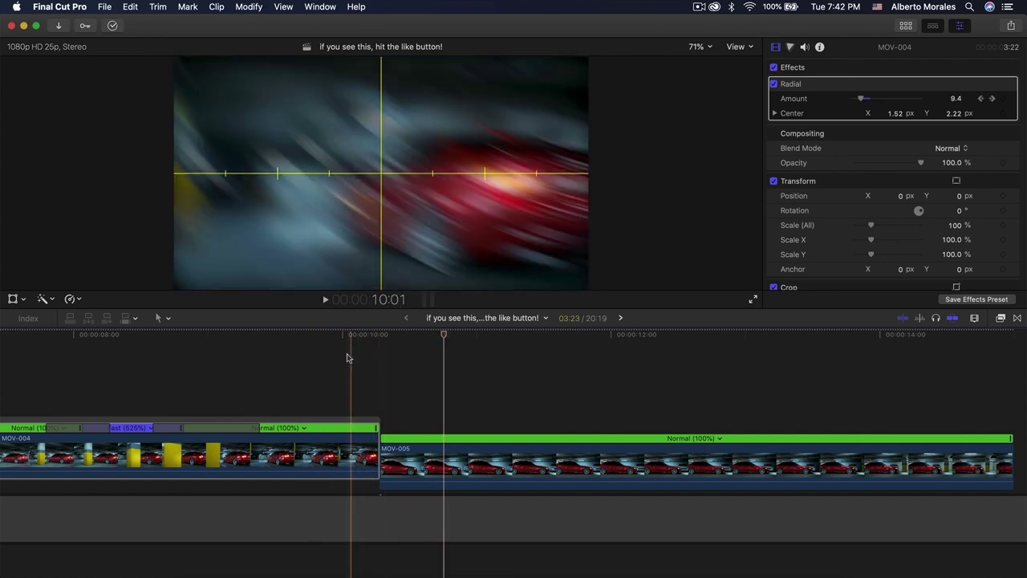
# Apply the Radial blur effect to MOV-005 with the playhead at its start, 10:07.
pyautogui.click(393, 453)
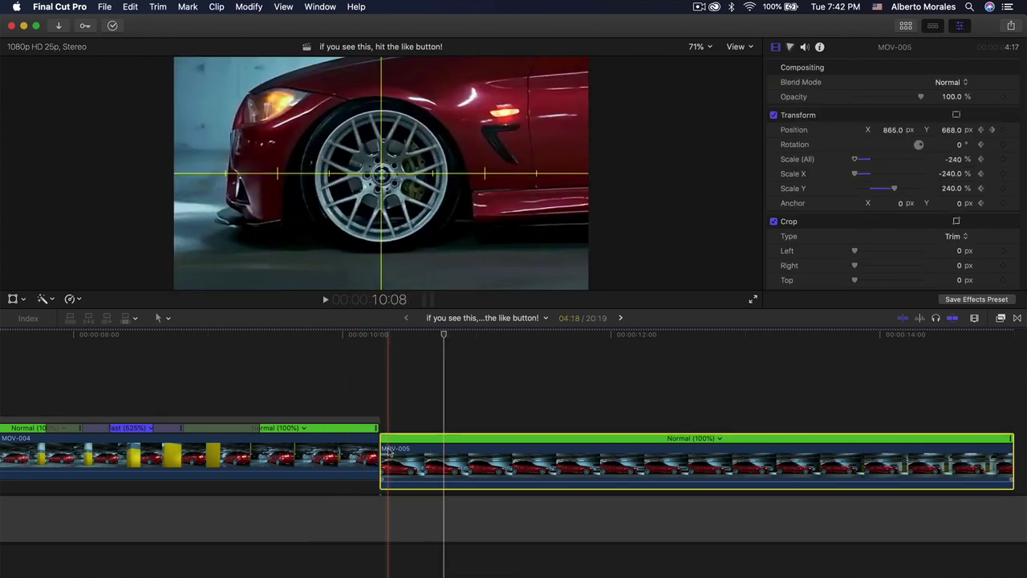
pyautogui.hscroll(3, 353, 385)
pyautogui.click(316, 337)
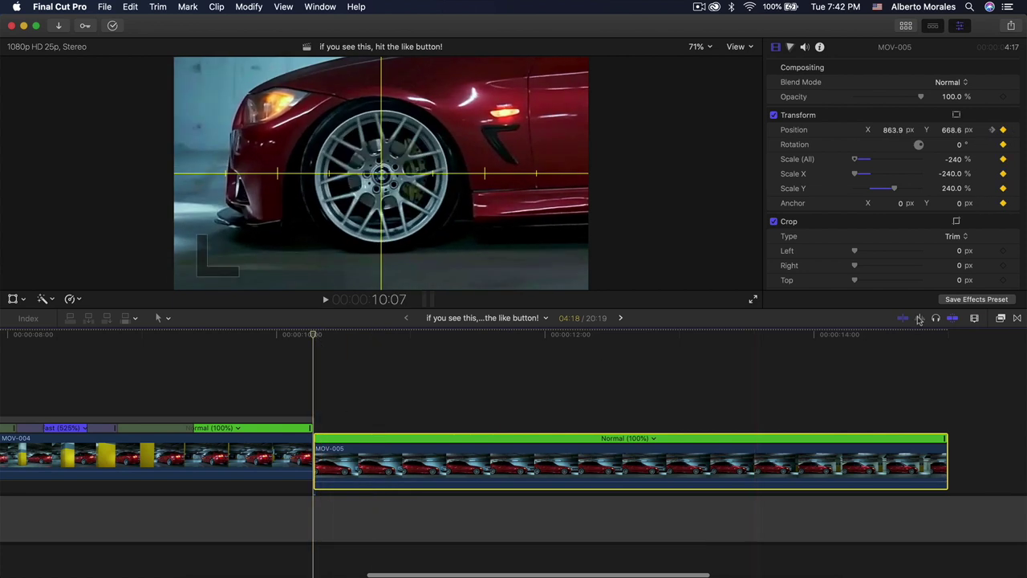
pyautogui.click(1000, 319)
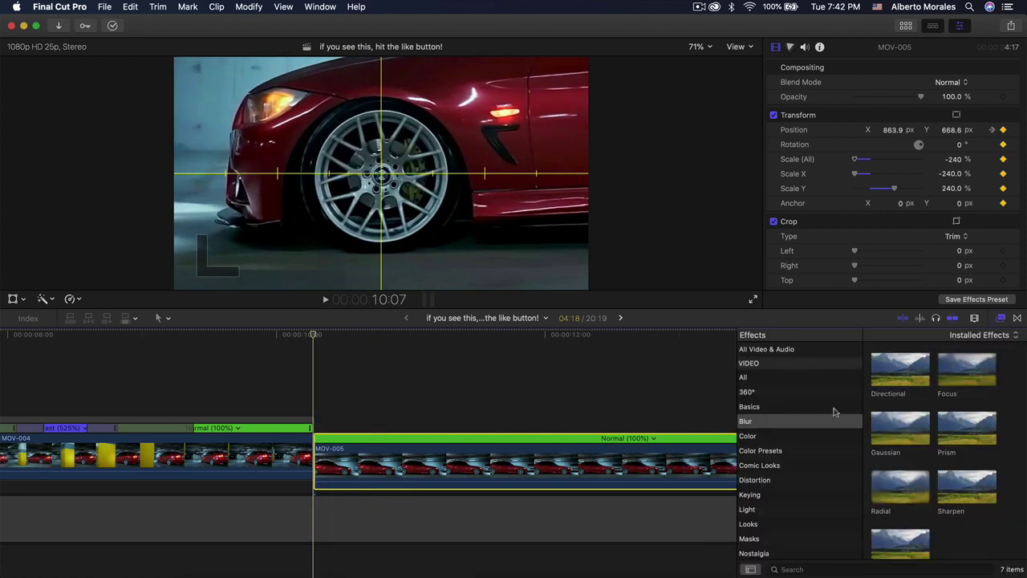
pyautogui.moveTo(899, 484); pyautogui.dragTo(401, 470)
pyautogui.click(1001, 318)
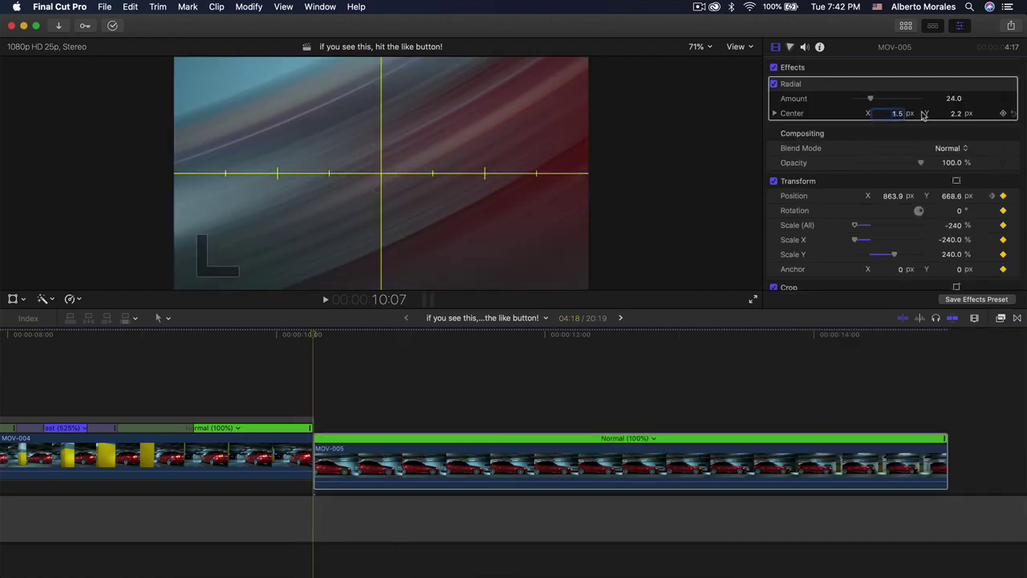
# Set the Radial center on MOV-005 to X -1.39, Y 2.38 px and keyframe its amount from 24 at 10:07 to 0 about six frames on.
pyautogui.moveTo(896, 115)
pyautogui.mouseDown()
pyautogui.moveTo(883, 115)
pyautogui.moveTo(896, 115)
pyautogui.mouseUp()
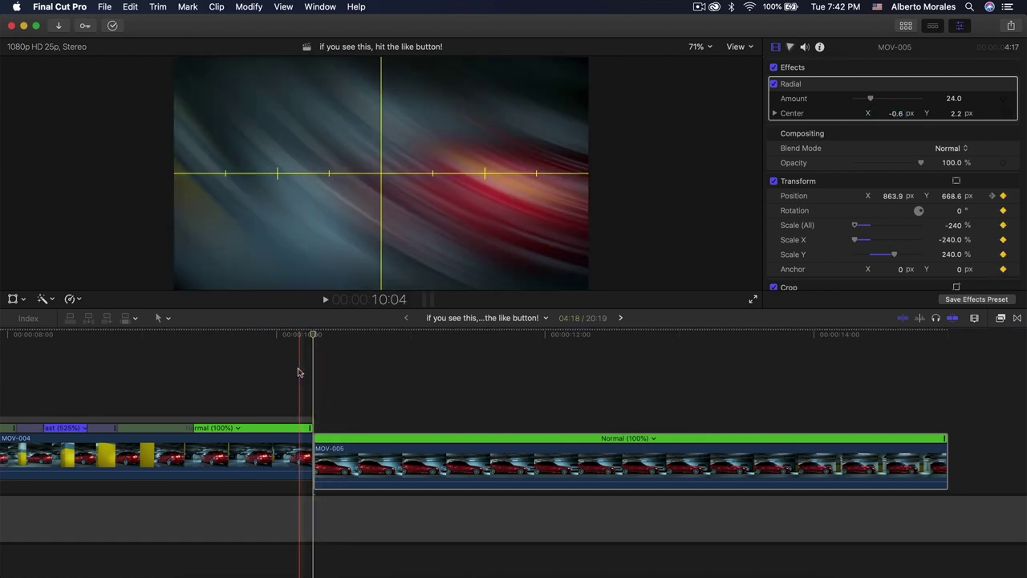
pyautogui.click(1003, 98)
pyautogui.press('Right')
pyautogui.press('Right')
pyautogui.press('Right')
pyautogui.press('Right')
pyautogui.press('Right')
pyautogui.press('Right')
pyautogui.press('Right')
pyautogui.press('Left')
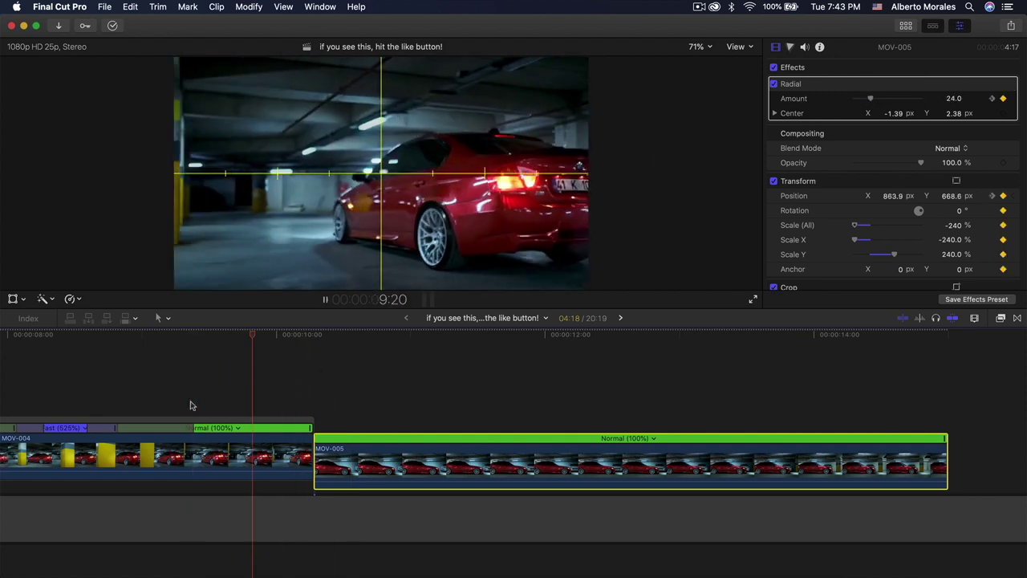
# Play back the transition from MOV-004 into MOV-005 to check the radial blur.
pyautogui.press('space')
pyautogui.press('space')
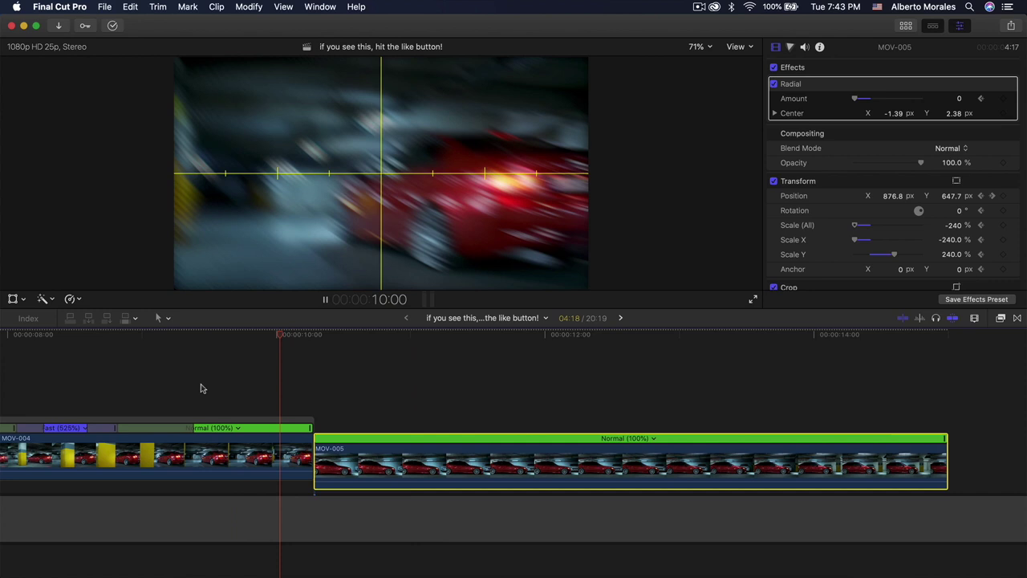
pyautogui.press('space')
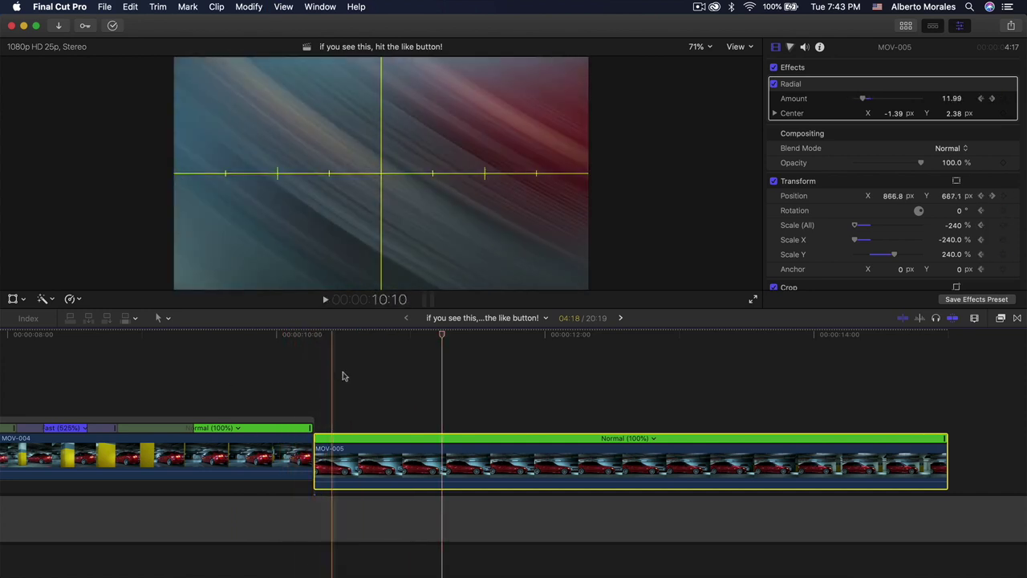
pyautogui.press('space')
pyautogui.press('space')
# Scrub to 11:04 in MOV-005 and hide the horizon overlay in the viewer.
pyautogui.moveTo(314, 334); pyautogui.dragTo(438, 325)
pyautogui.click(738, 48)
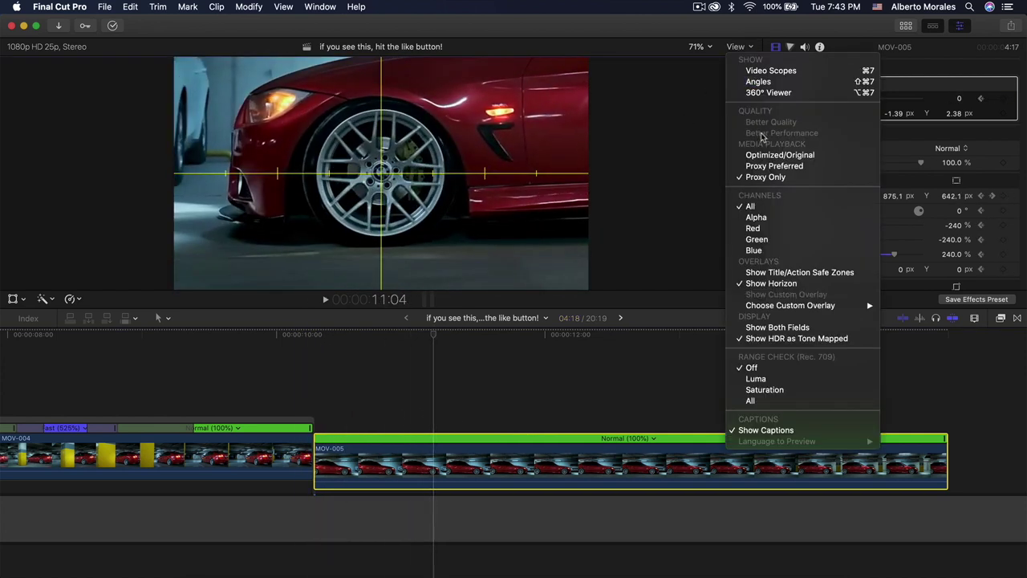
pyautogui.click(769, 283)
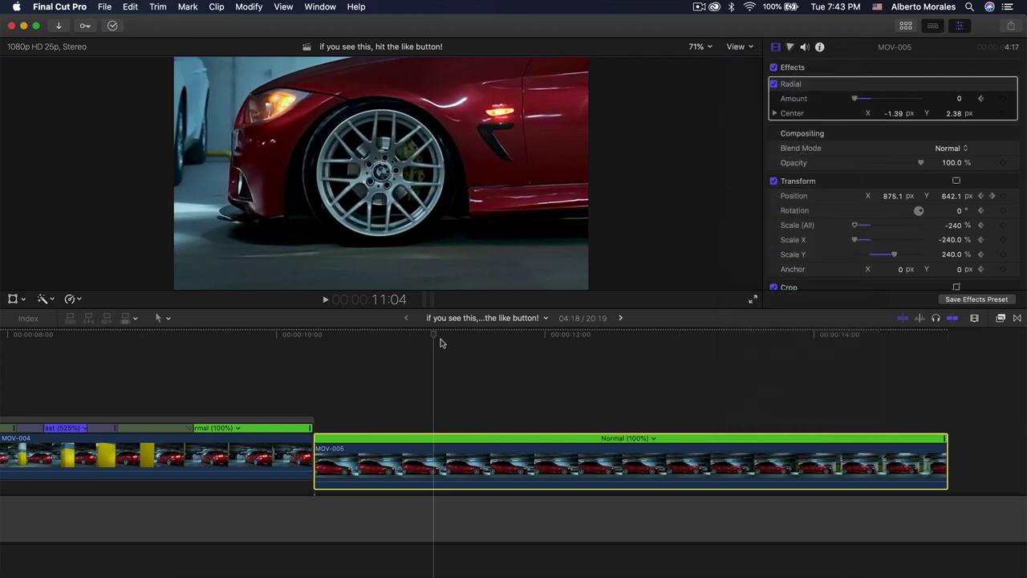
# Add a freeze frame to MOV-005 at 12:01.
pyautogui.click(130, 6)
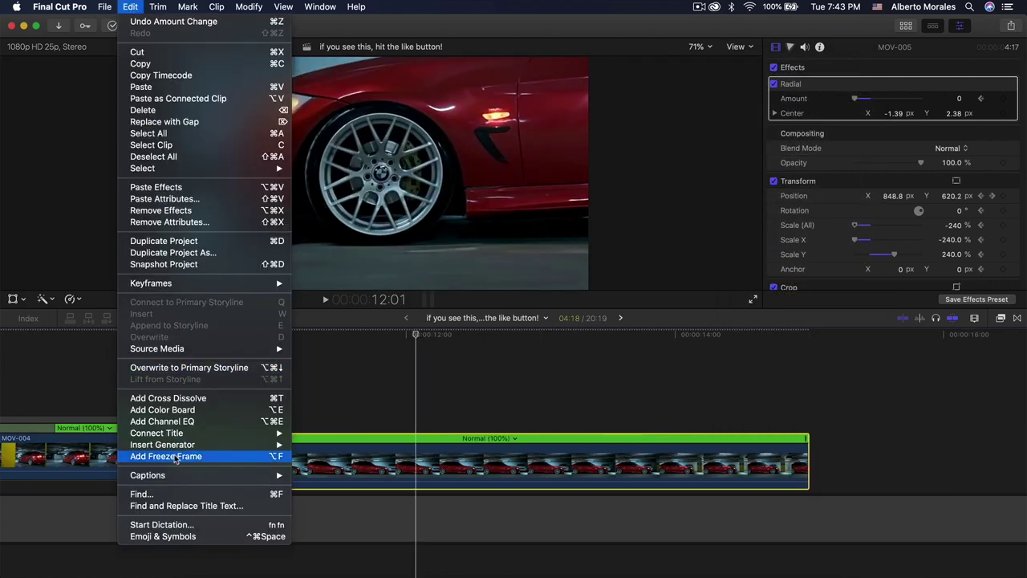
pyautogui.click(175, 456)
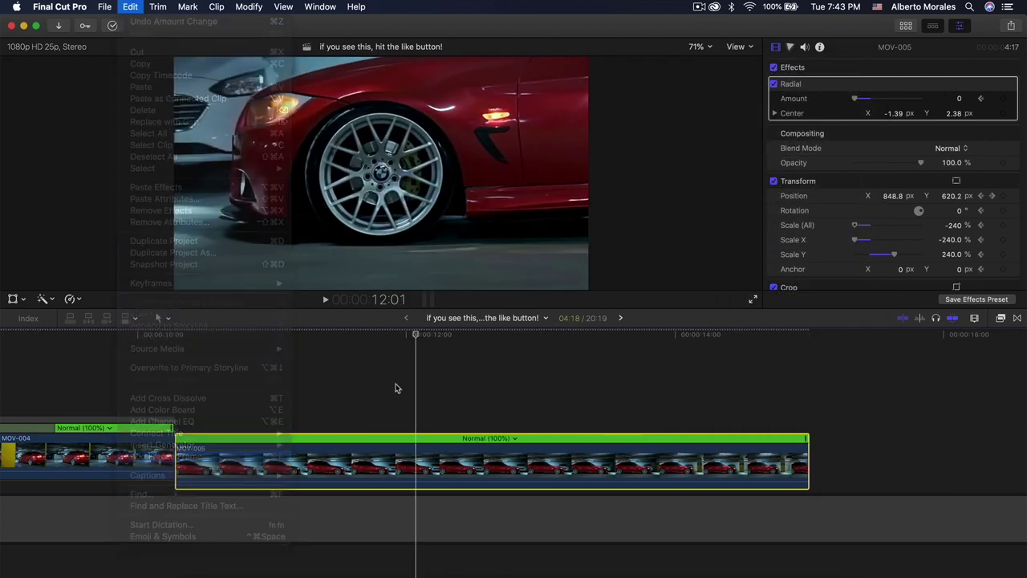
pyautogui.press('super+minus')
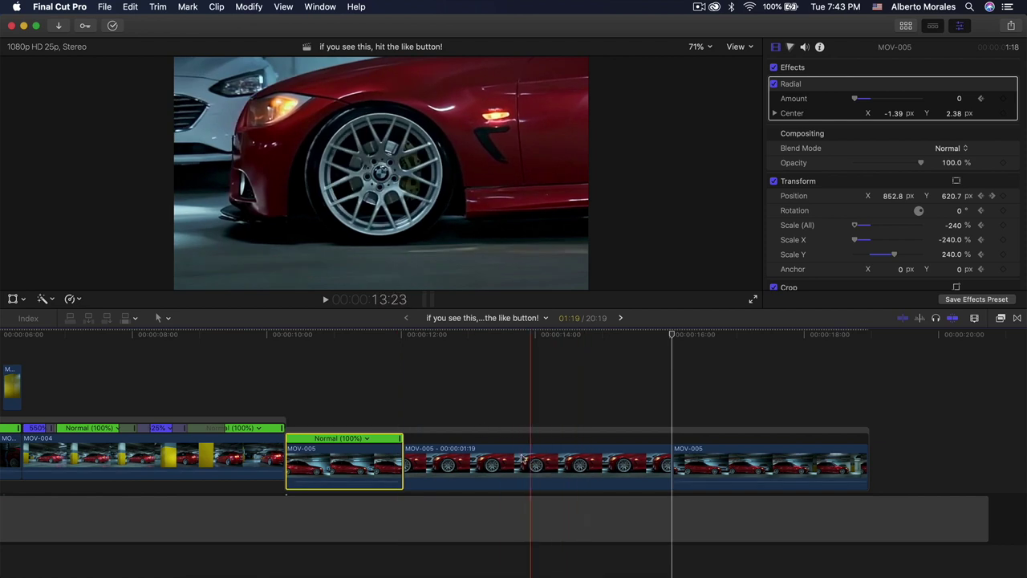
pyautogui.press('space')
# Duplicate the MOV-005 freeze frame directly above the original in the timeline.
pyautogui.click(437, 463)
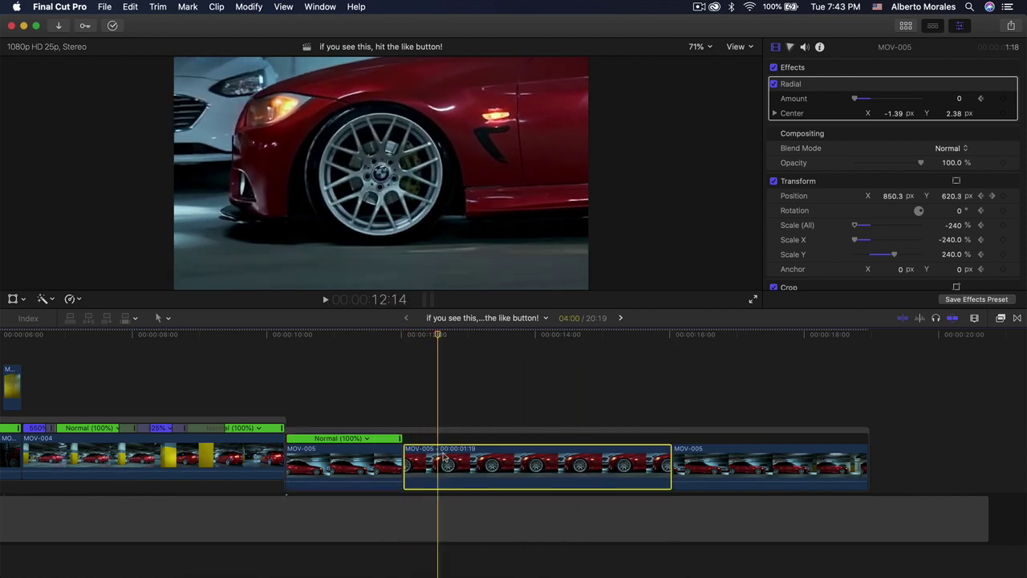
pyautogui.hscroll(2, 434, 463)
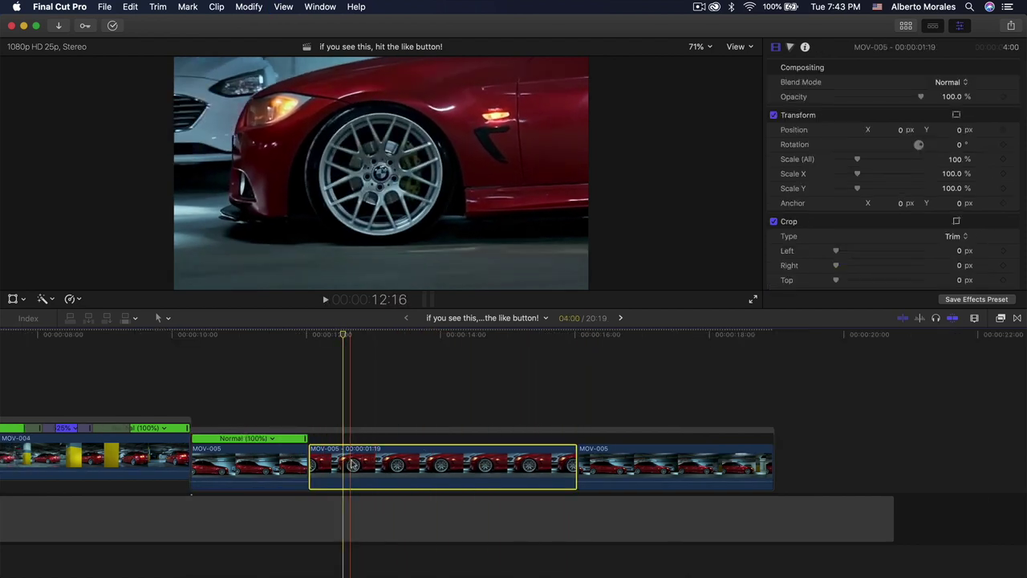
pyautogui.moveTo(355, 456); pyautogui.dragTo(356, 387)
pyautogui.press('super+equal')
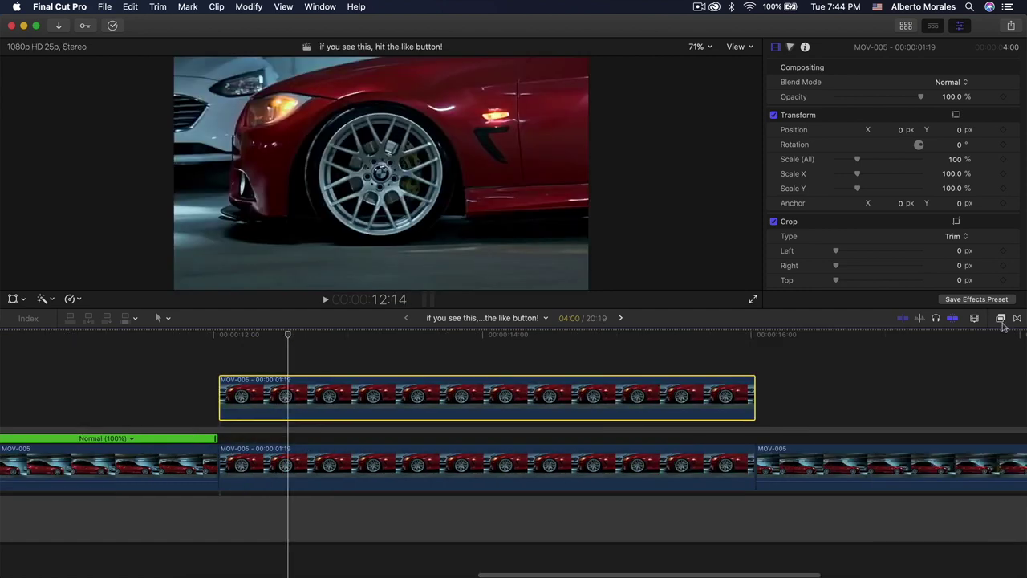
# Apply the Shape Mask effect to the upper freeze-frame copy.
pyautogui.press('super+5')
pyautogui.click(757, 539)
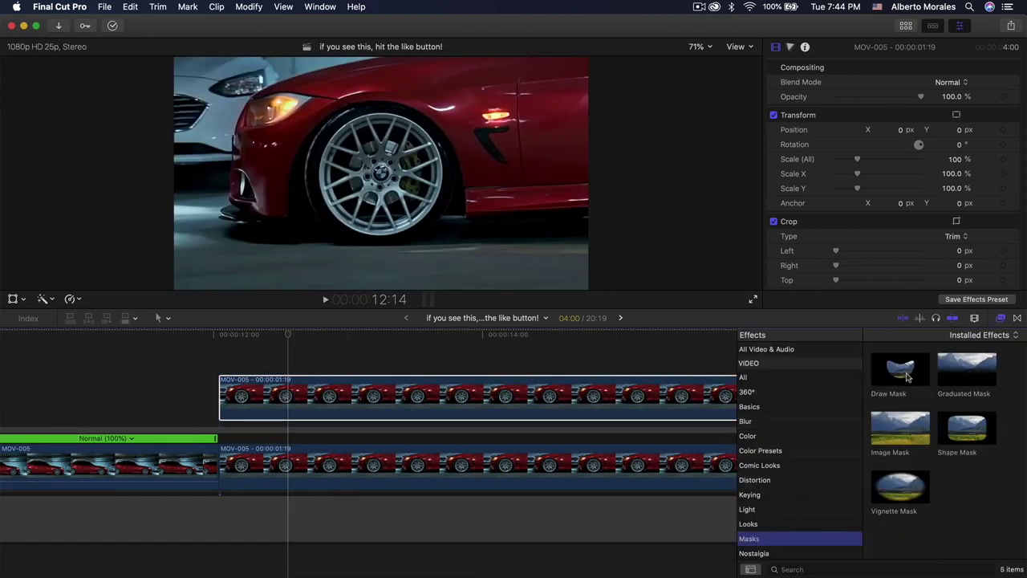
pyautogui.moveTo(967, 427); pyautogui.dragTo(590, 395)
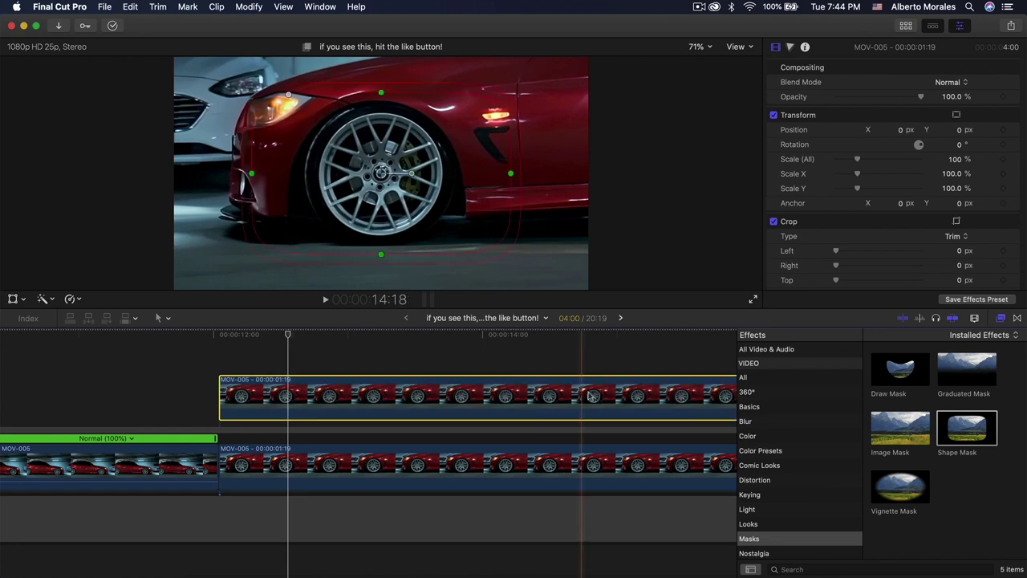
pyautogui.press('super+5')
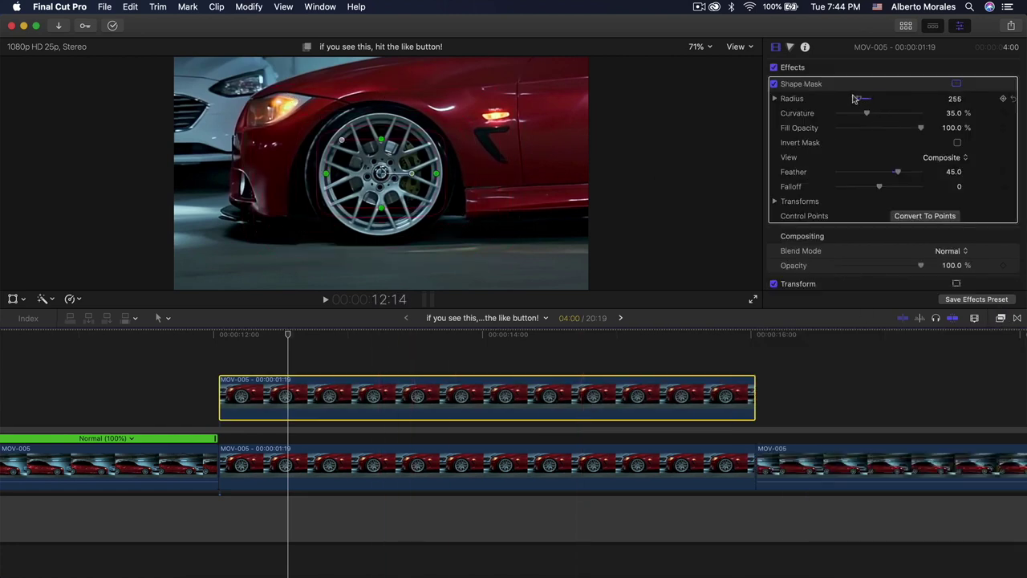
# Fit the shape mask around the wheel's center emblem with curvature 100%, radius 19.42 and feather 16.
pyautogui.click(697, 46)
pyautogui.click(709, 119)
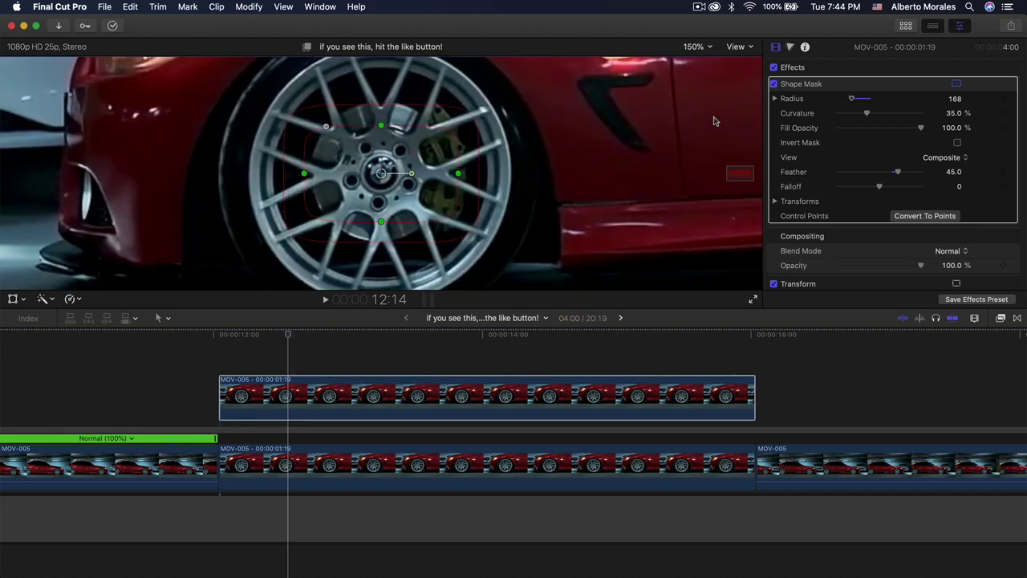
pyautogui.moveTo(845, 113); pyautogui.dragTo(916, 112)
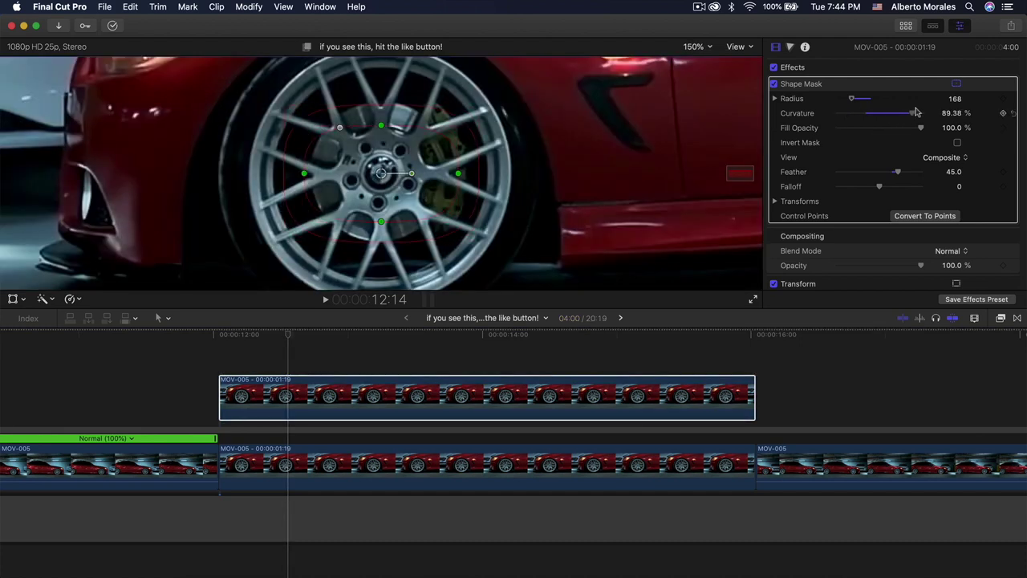
pyautogui.press('super+equal')
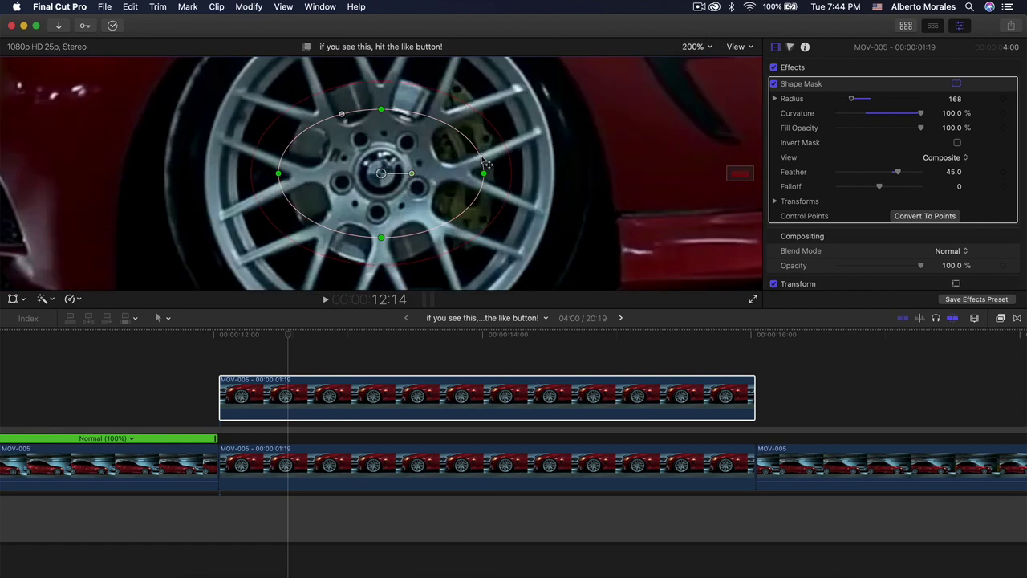
pyautogui.moveTo(452, 161); pyautogui.dragTo(428, 163)
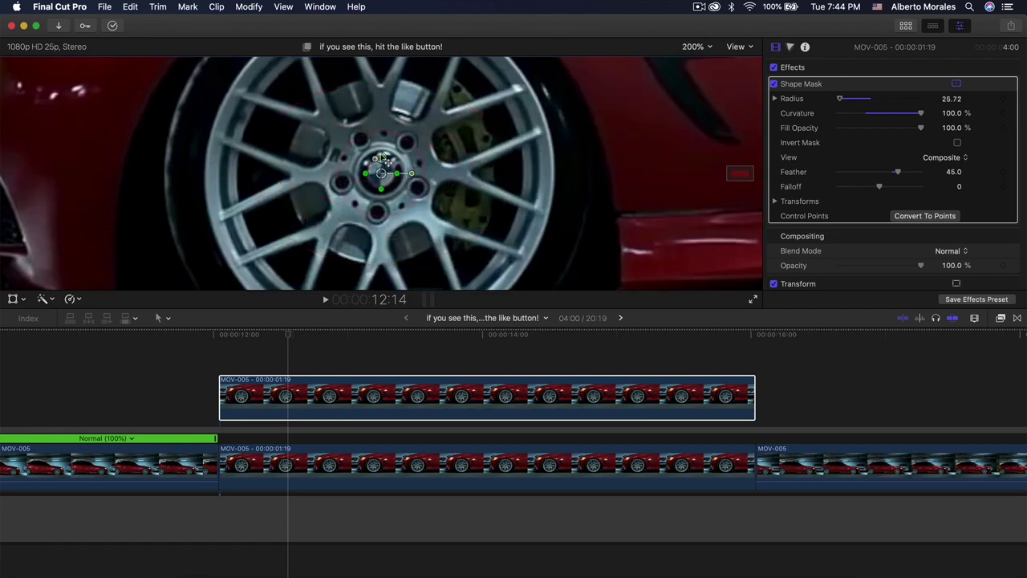
pyautogui.moveTo(399, 164)
pyautogui.mouseDown()
pyautogui.moveTo(488, 102)
pyautogui.moveTo(393, 157)
pyautogui.moveTo(449, 100)
pyautogui.moveTo(479, 92)
pyautogui.moveTo(401, 158)
pyautogui.mouseUp()
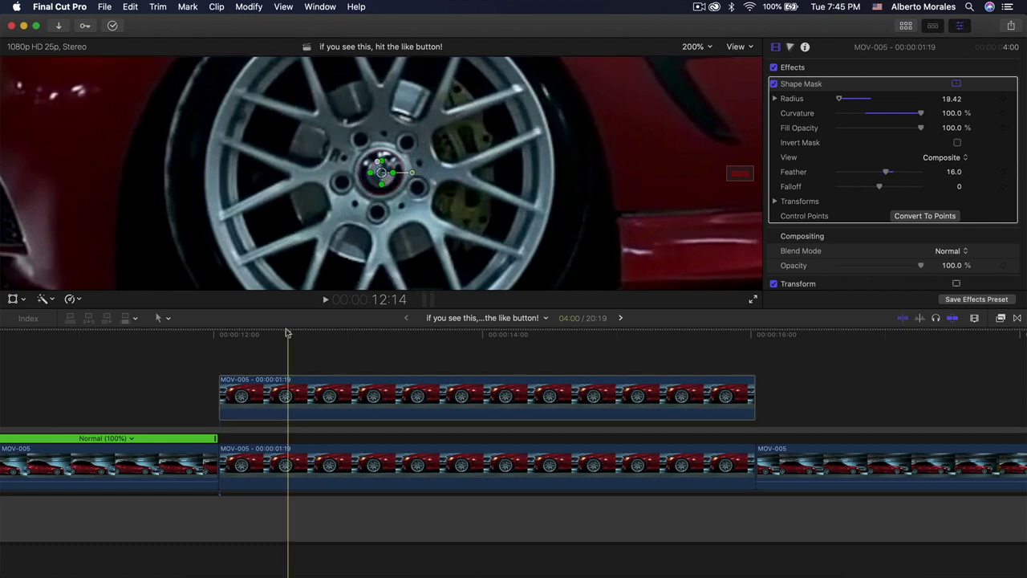
# Check the masked emblem at the start of the freeze frame by briefly disabling the lower copy.
pyautogui.click(291, 397)
pyautogui.moveTo(288, 336); pyautogui.dragTo(219, 336)
pyautogui.click(253, 481)
pyautogui.press('v')
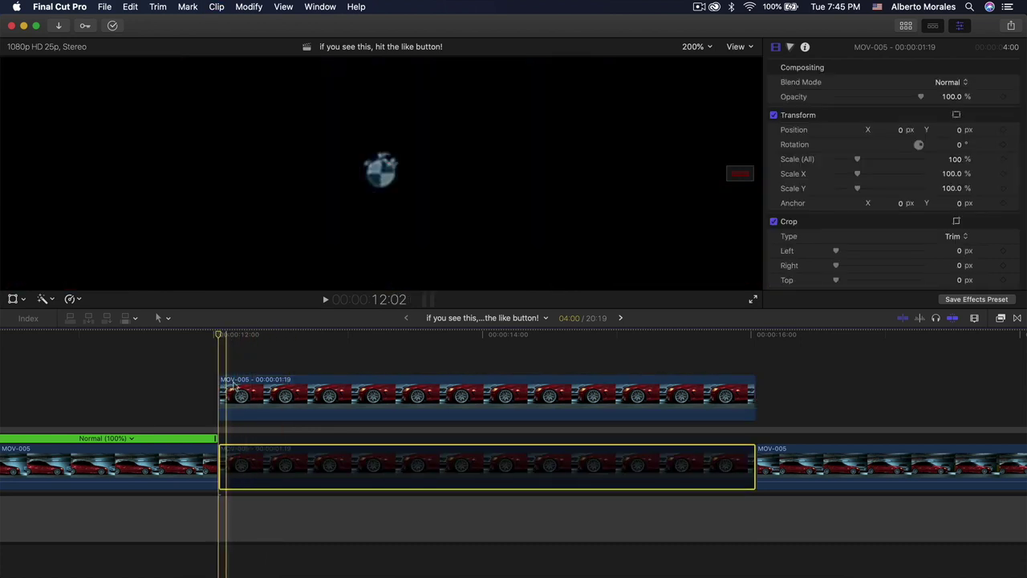
pyautogui.press('v')
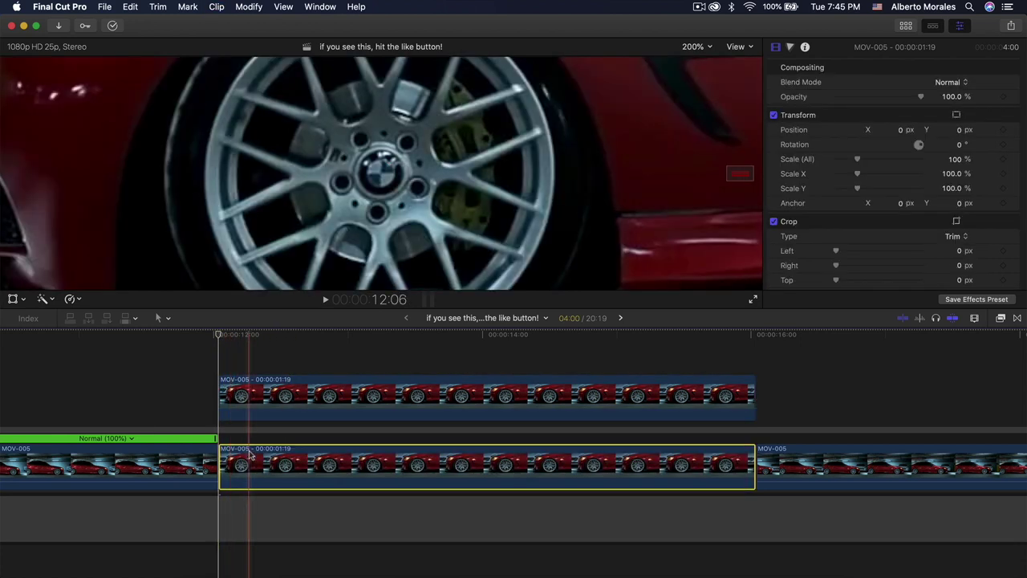
# Keyframe the upper freeze frame's rotation at 0° at its start, 12:01.
pyautogui.click(246, 401)
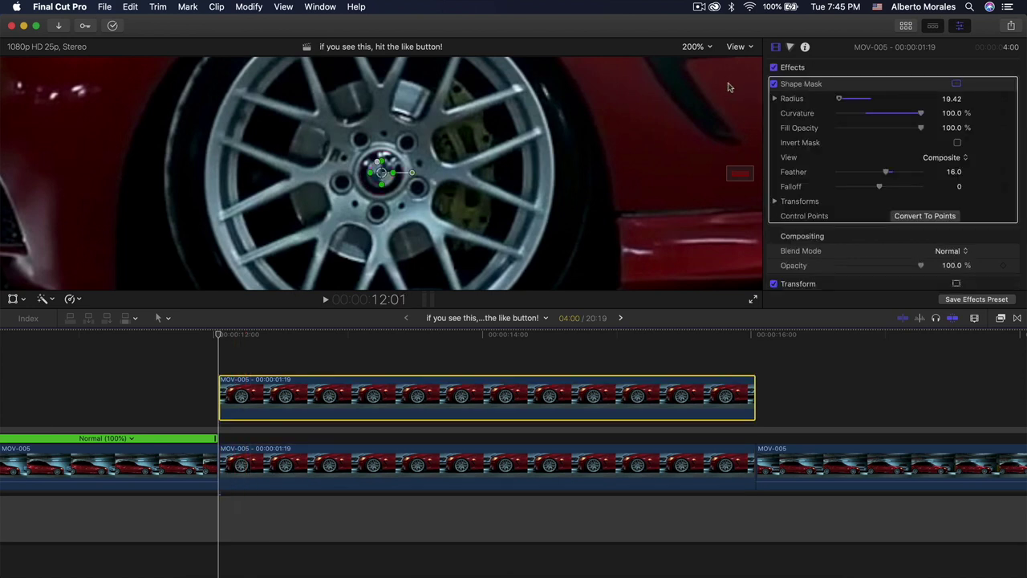
pyautogui.scroll(-5, 912, 174)
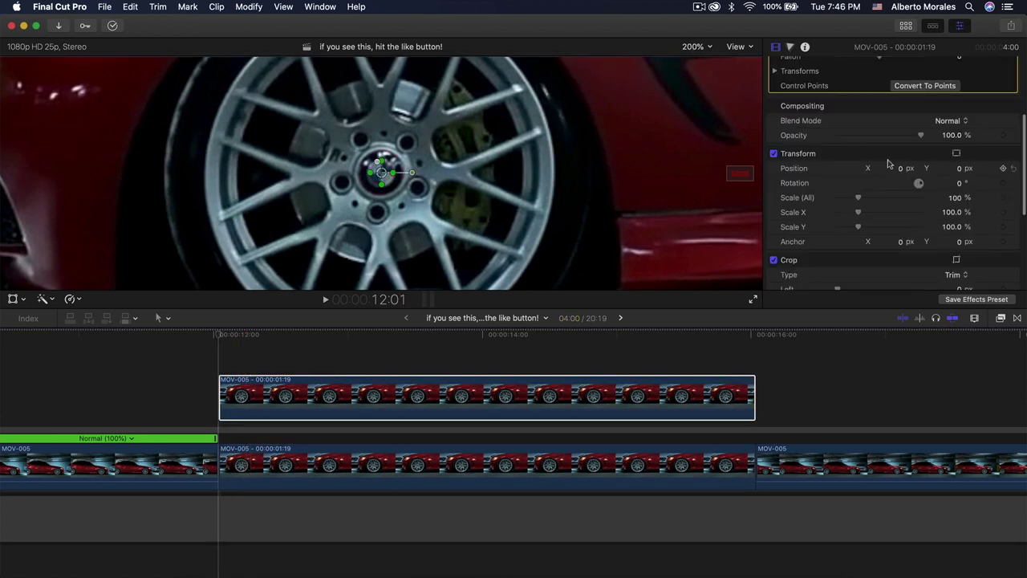
pyautogui.moveTo(960, 187); pyautogui.dragTo(1006, 187)
pyautogui.click(1012, 184)
# Keyframe the upper freeze frame's rotation to 1188° at 12:16 and play back the emblem spin.
pyautogui.click(223, 335)
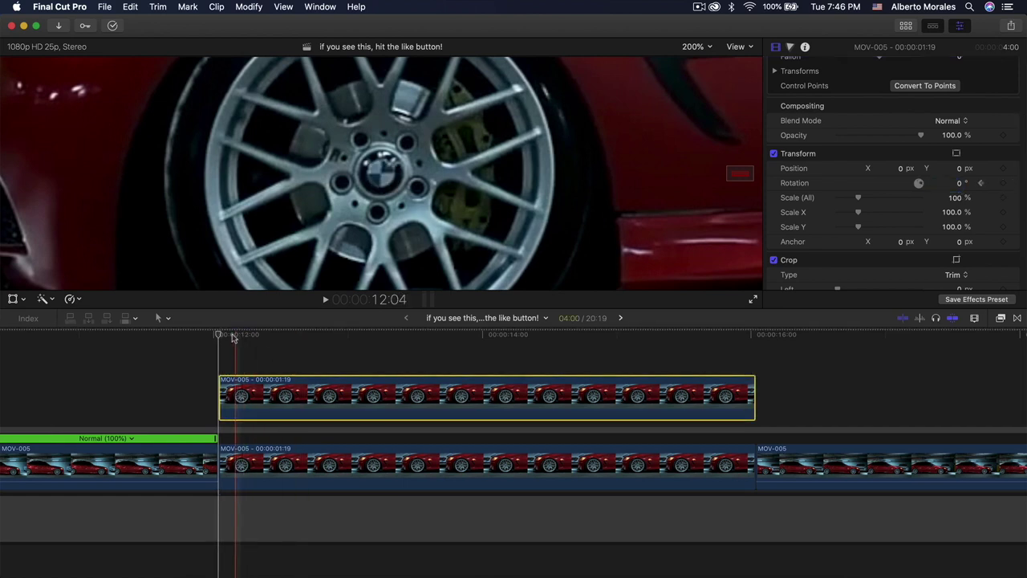
pyautogui.press('space')
pyautogui.click(287, 335)
pyautogui.moveTo(306, 337)
pyautogui.mouseDown()
pyautogui.moveTo(328, 337)
pyautogui.moveTo(304, 338)
pyautogui.mouseUp()
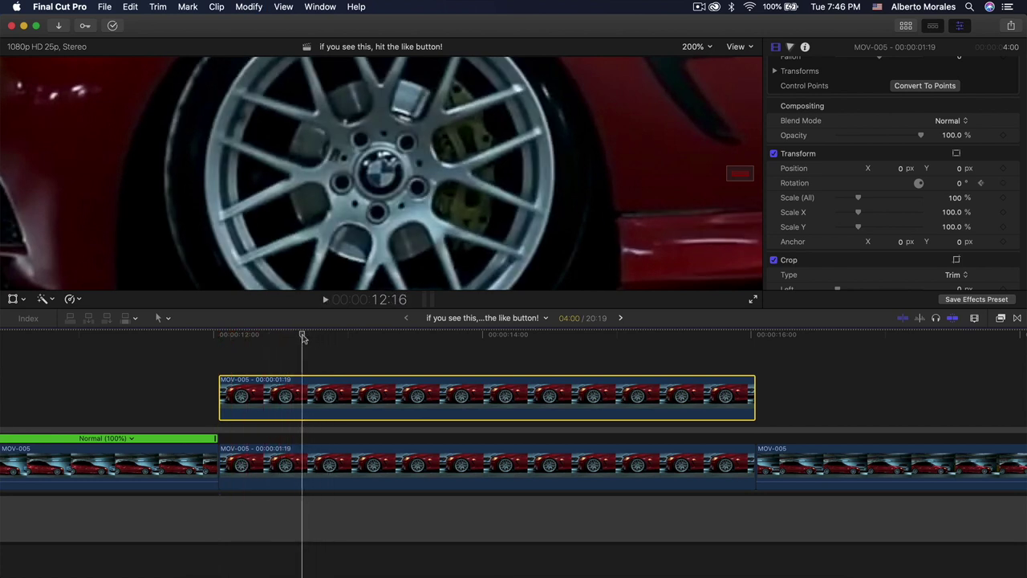
pyautogui.moveTo(961, 184)
pyautogui.mouseDown()
pyautogui.moveTo(986, 183)
pyautogui.moveTo(960, 184)
pyautogui.mouseUp()
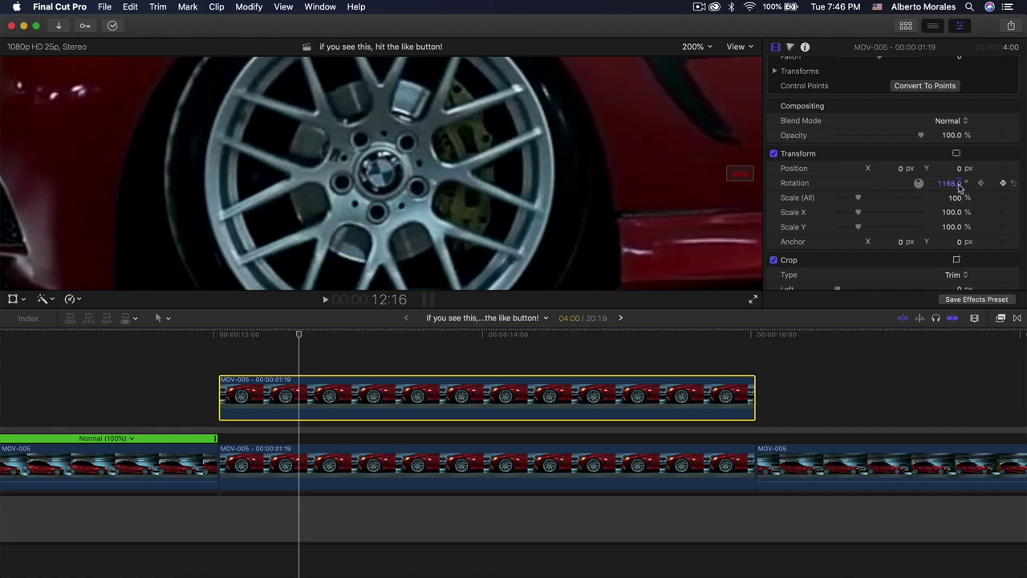
pyautogui.press('space')
pyautogui.press('space')
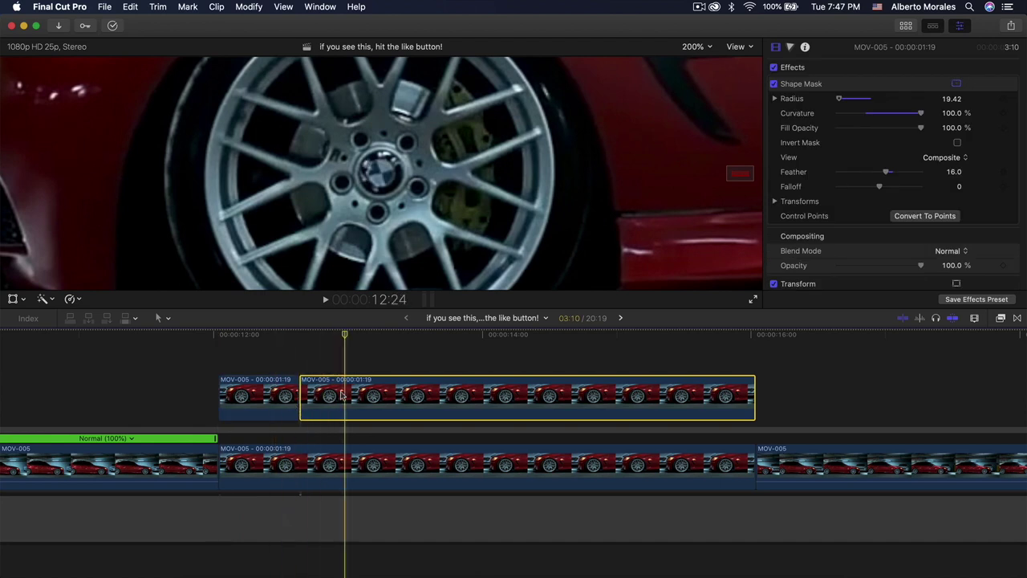
# Split the lower freeze frame at 12:16, matching the upper cut, and disable its second part.
pyautogui.click(318, 462)
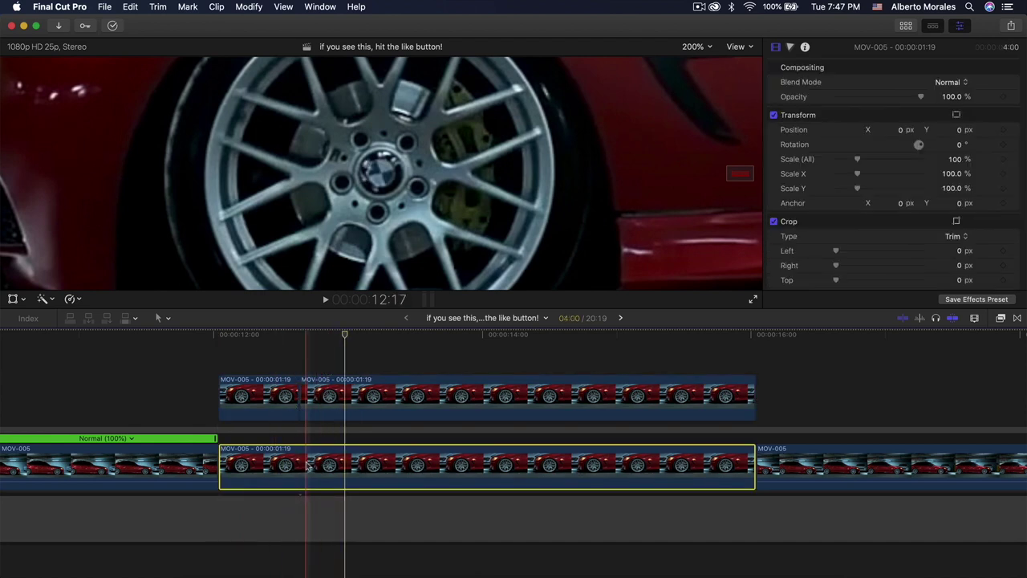
pyautogui.press('cmd+b')
pyautogui.press('v')
# Invert the shape mask on the second part of the upper freeze frame and reset its rotation to 0°.
pyautogui.click(338, 397)
pyautogui.click(956, 143)
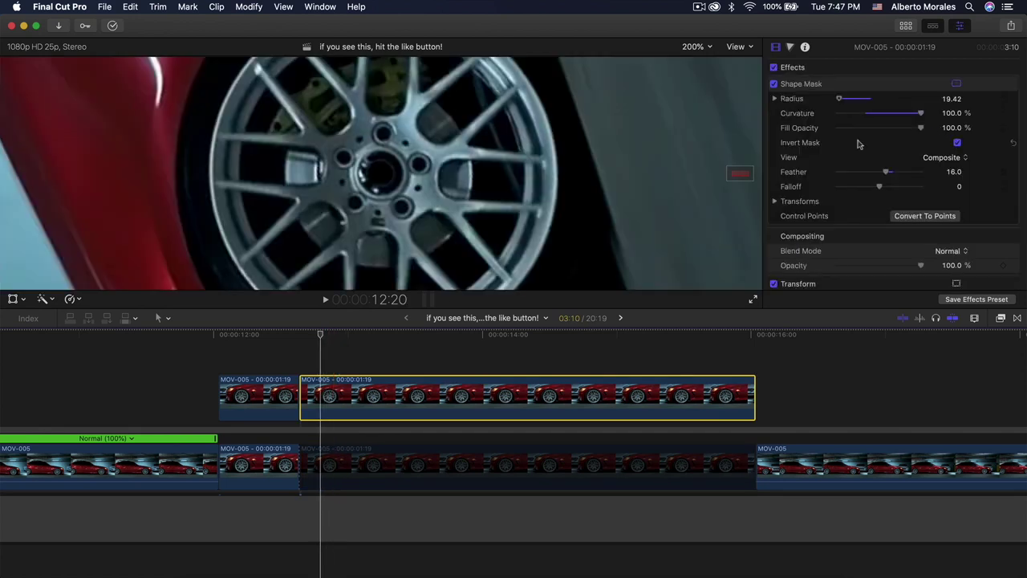
pyautogui.scroll(-5, 935, 172)
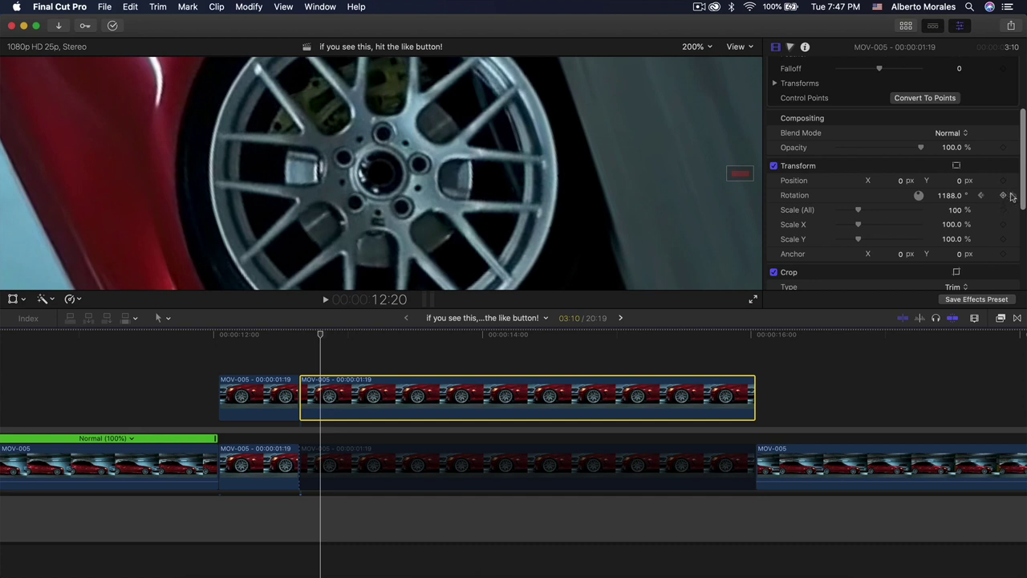
pyautogui.click(1012, 195)
# Keyframe the scale at 100% at 12:16 on the second part of the upper freeze frame.
pyautogui.click(693, 46)
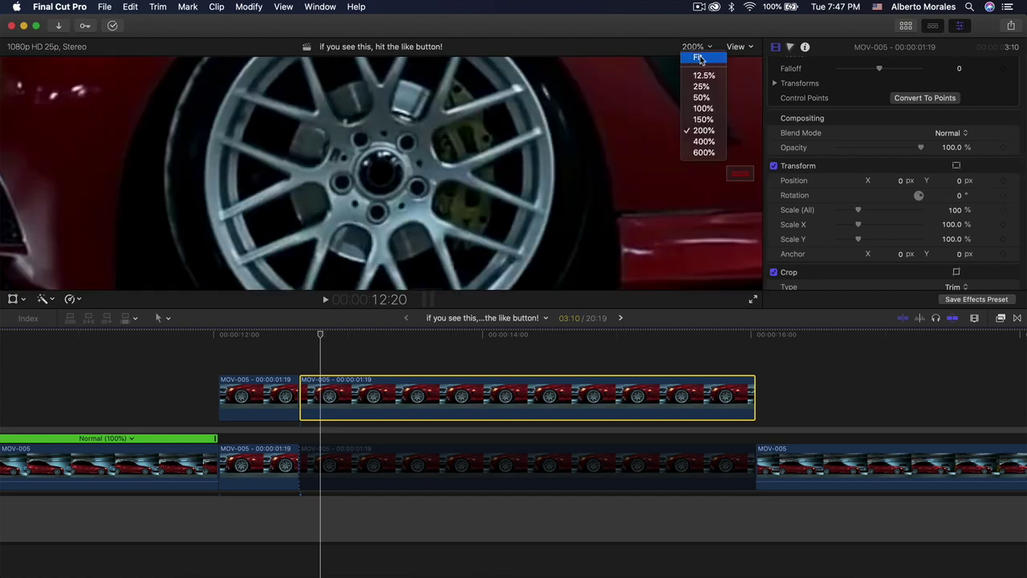
pyautogui.click(699, 59)
pyautogui.press('Up')
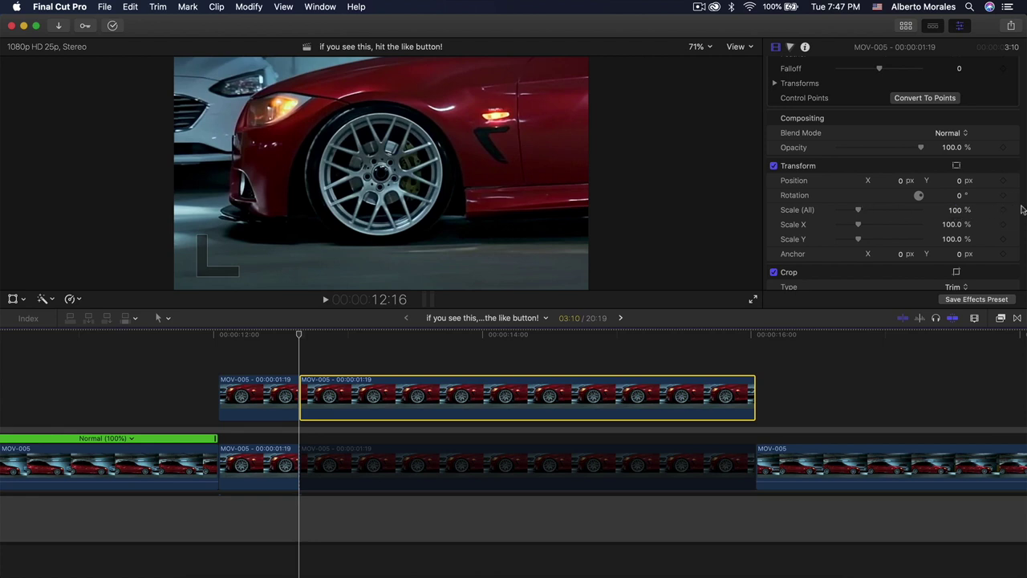
pyautogui.click(1005, 211)
pyautogui.press('l')
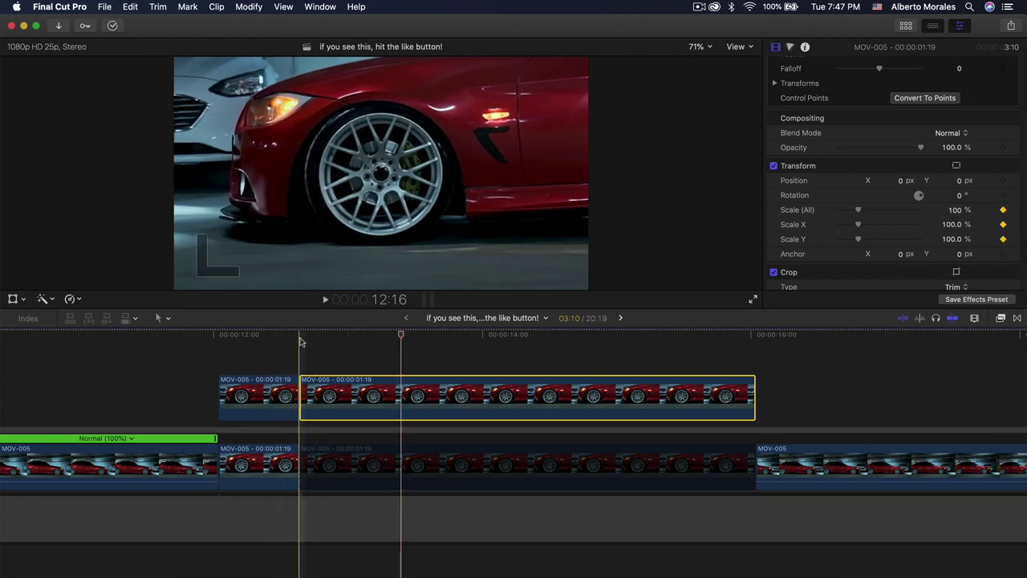
# Keyframe the same clip's scale to 5922% at 13:08 and play back the zoom through the emblem hole.
pyautogui.click(427, 333)
pyautogui.moveTo(396, 335); pyautogui.dragTo(303, 337)
pyautogui.press('space')
pyautogui.press('space')
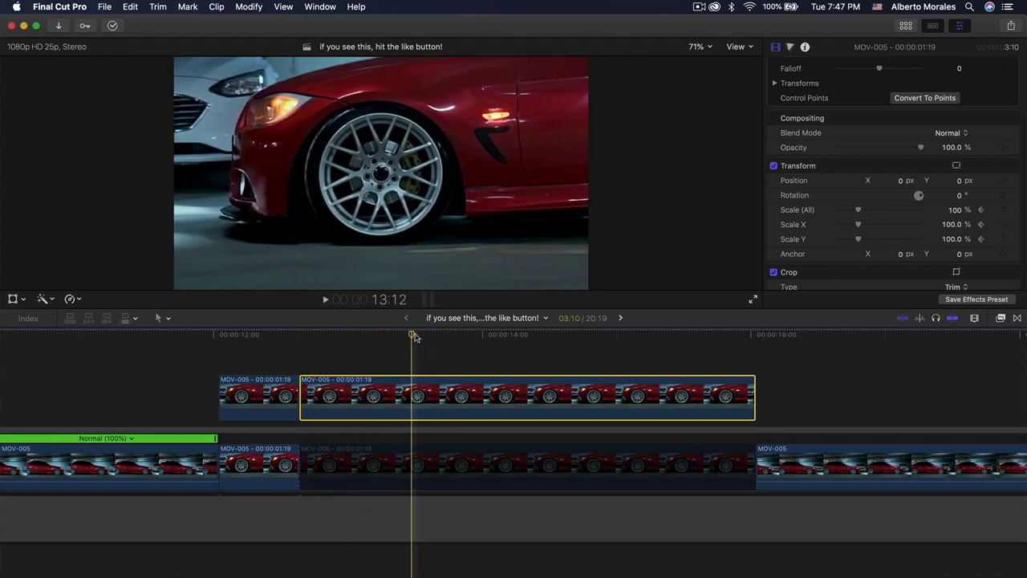
pyautogui.moveTo(386, 332)
pyautogui.mouseDown()
pyautogui.moveTo(408, 332)
pyautogui.moveTo(394, 333)
pyautogui.mouseUp()
pyautogui.moveTo(955, 213); pyautogui.dragTo(1014, 213)
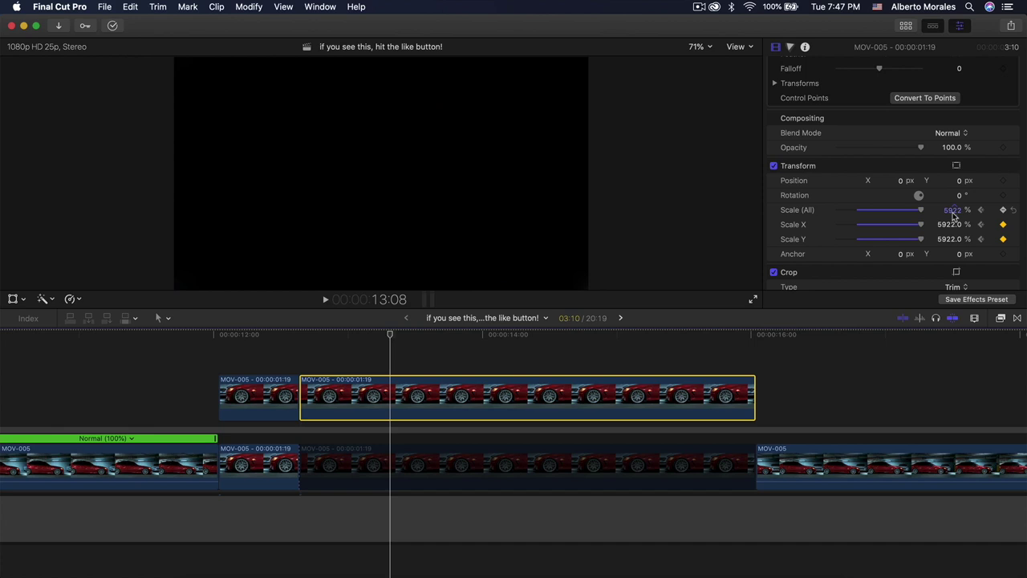
pyautogui.press('space')
pyautogui.press('space')
pyautogui.press('space')
# Show the zooming clip's video animation and move its final scale keyframe later to slow the zoom.
pyautogui.rightClick(357, 368)
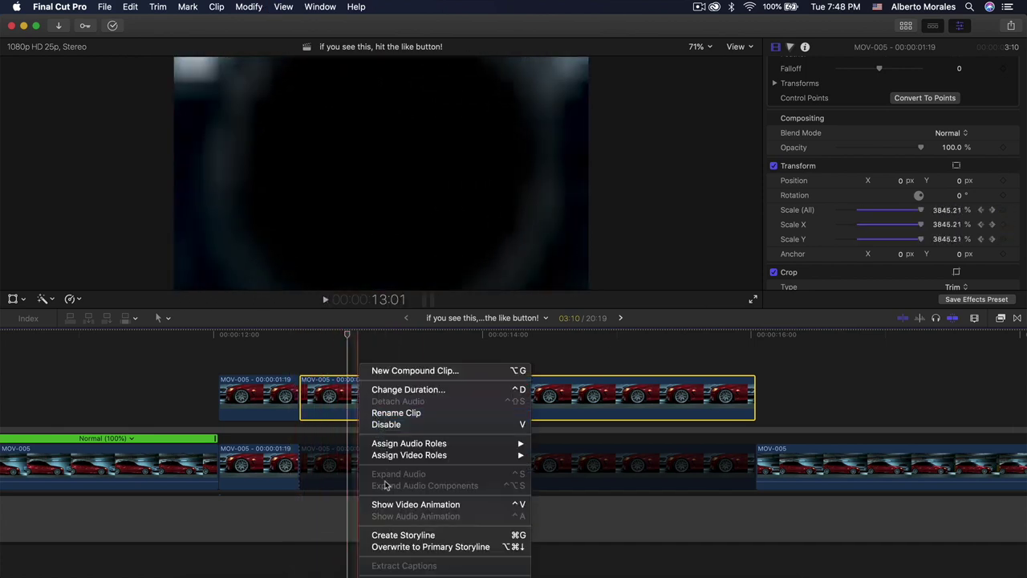
pyautogui.click(388, 504)
pyautogui.moveTo(391, 388); pyautogui.dragTo(493, 386)
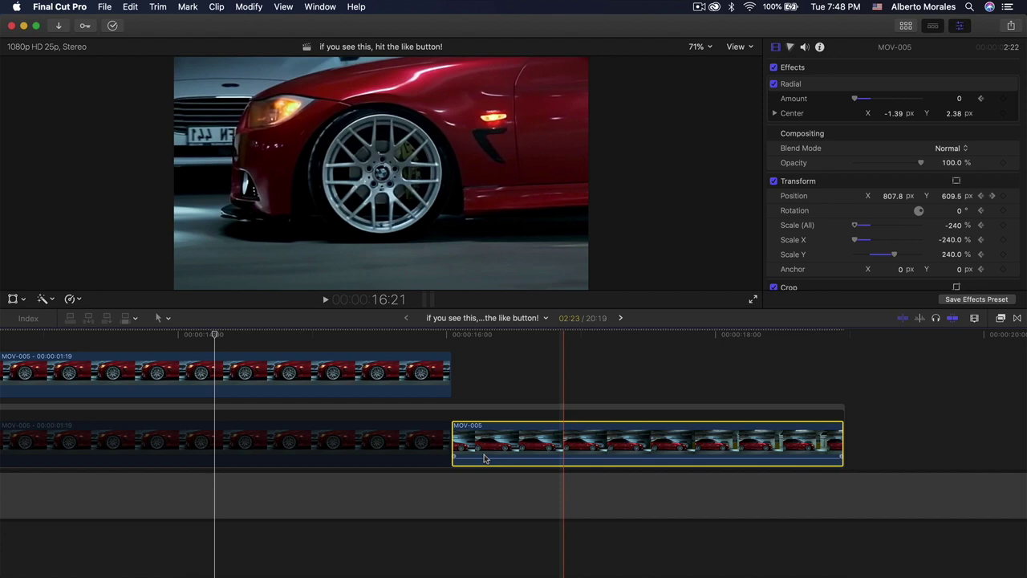
# Delete the leftover MOV-005 clip after the freeze frames and cut off the gap at the freeze frames' end.
pyautogui.press('Delete')
pyautogui.click(454, 493)
pyautogui.press('super+b')
pyautogui.click(497, 494)
pyautogui.press('Delete')
pyautogui.press('super+minus')
pyautogui.press('super+minus')
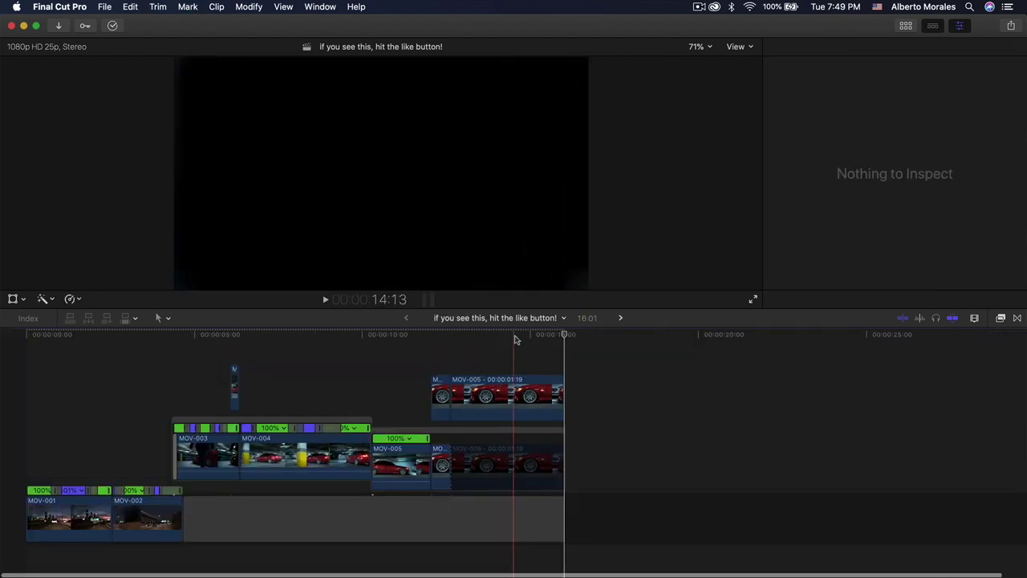
# Trim the gap's end back to 12:16 and disable the zooming upper freeze frame.
pyautogui.moveTo(523, 522); pyautogui.dragTo(451, 517)
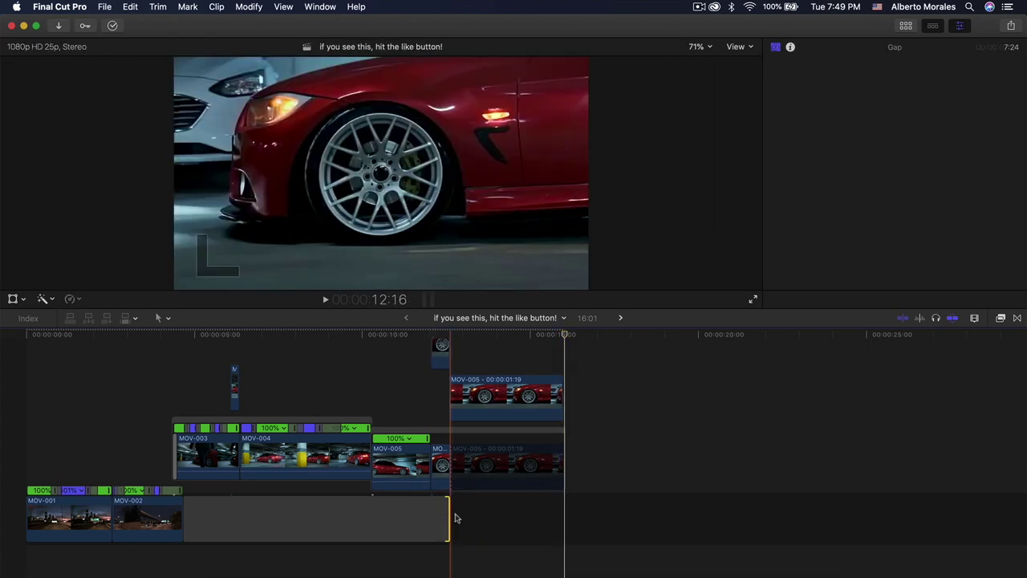
pyautogui.click(494, 404)
pyautogui.press('v')
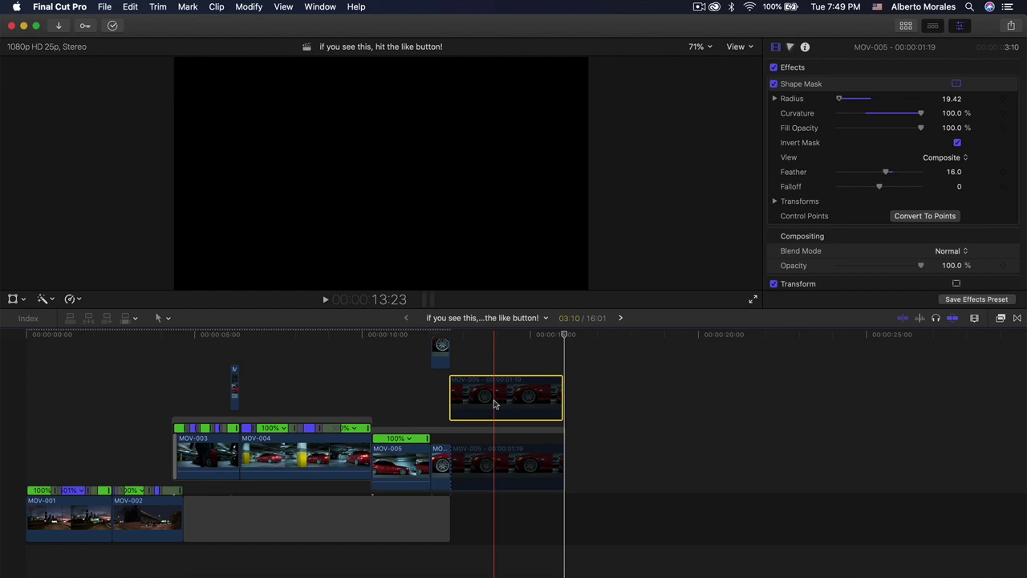
# Re-enable the zooming upper freeze frame.
pyautogui.press('v')
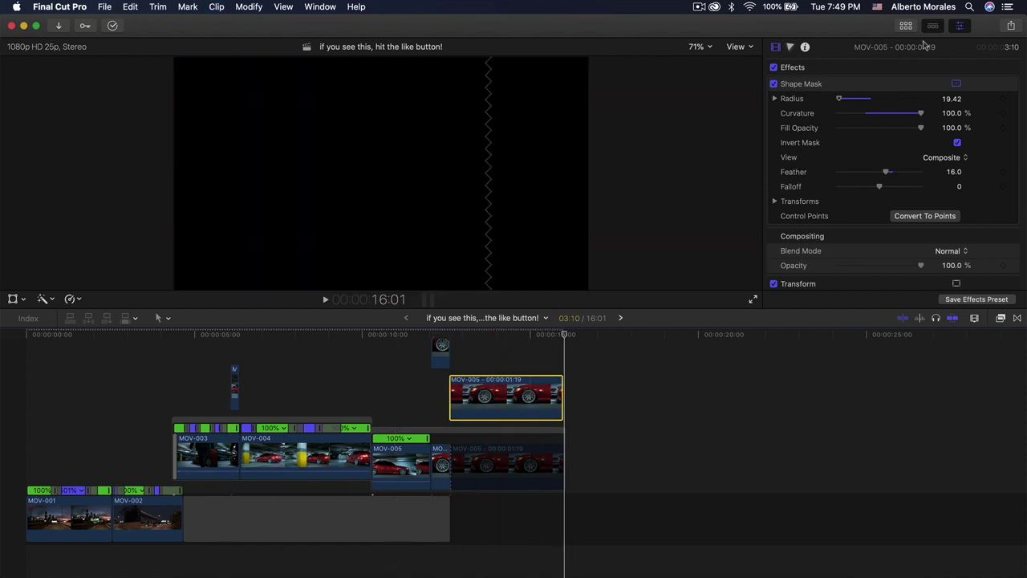
# Try MOV-001 beneath the zooming freeze frame from the gap's end, preview it through the emblem hole, and delete it.
pyautogui.click(906, 25)
pyautogui.scroll(5, 300, 169)
pyautogui.click(297, 195)
pyautogui.moveTo(265, 192); pyautogui.dragTo(537, 494)
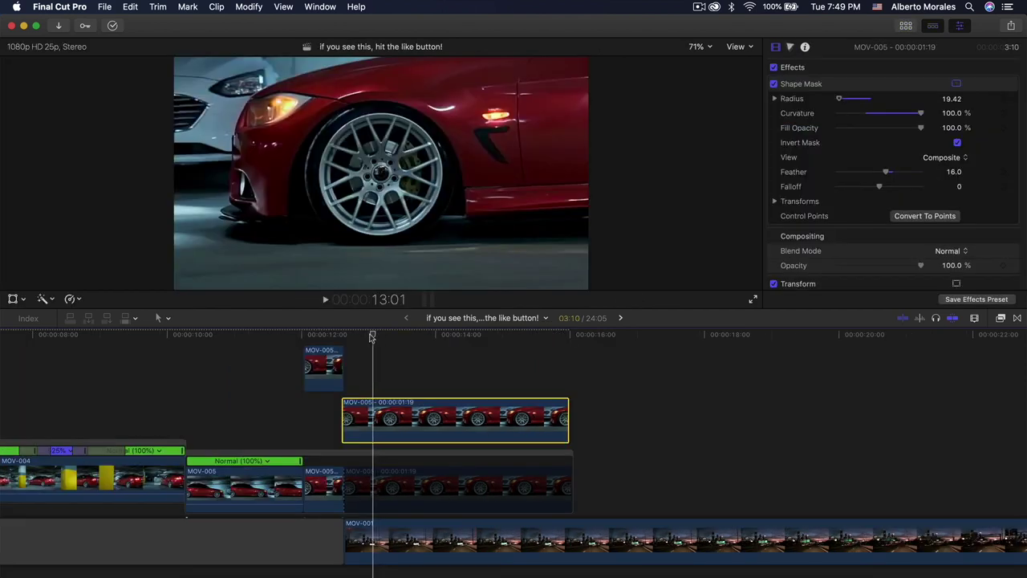
pyautogui.moveTo(372, 336); pyautogui.dragTo(408, 335)
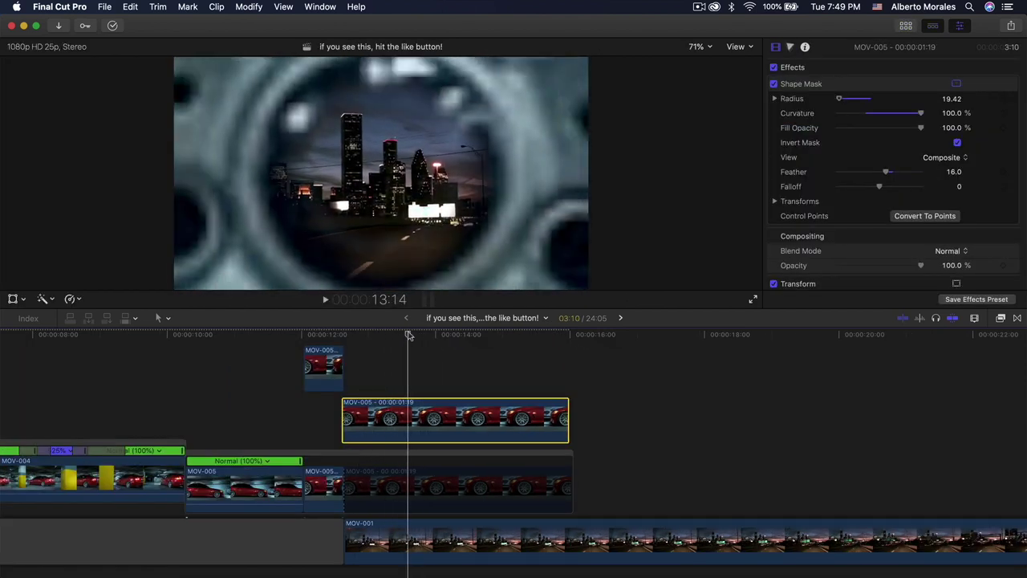
pyautogui.click(432, 537)
pyautogui.press('Delete')
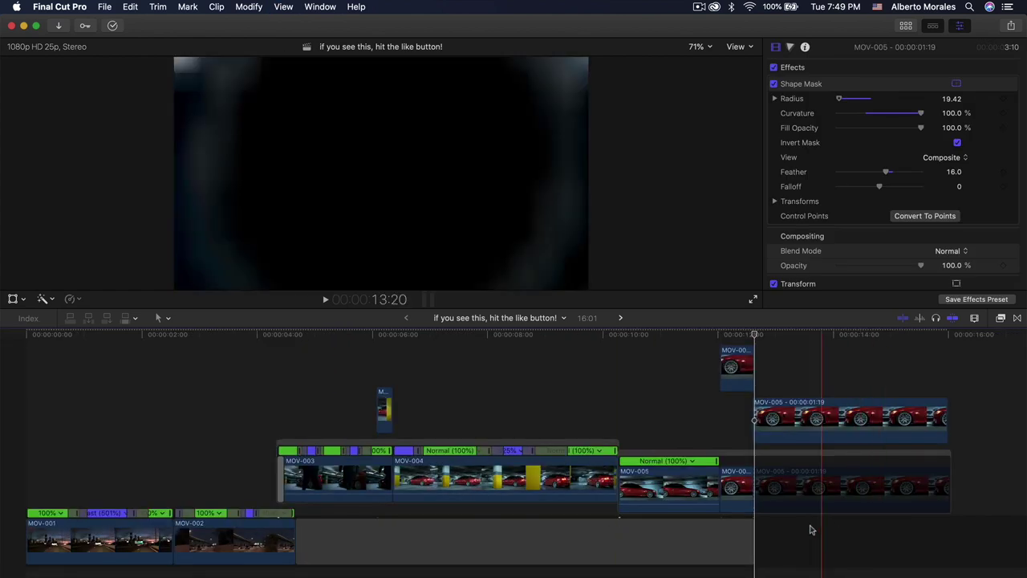
# Combine all the timeline clips into one compound clip named FINAL GROUP.
pyautogui.moveTo(915, 561); pyautogui.dragTo(142, 339)
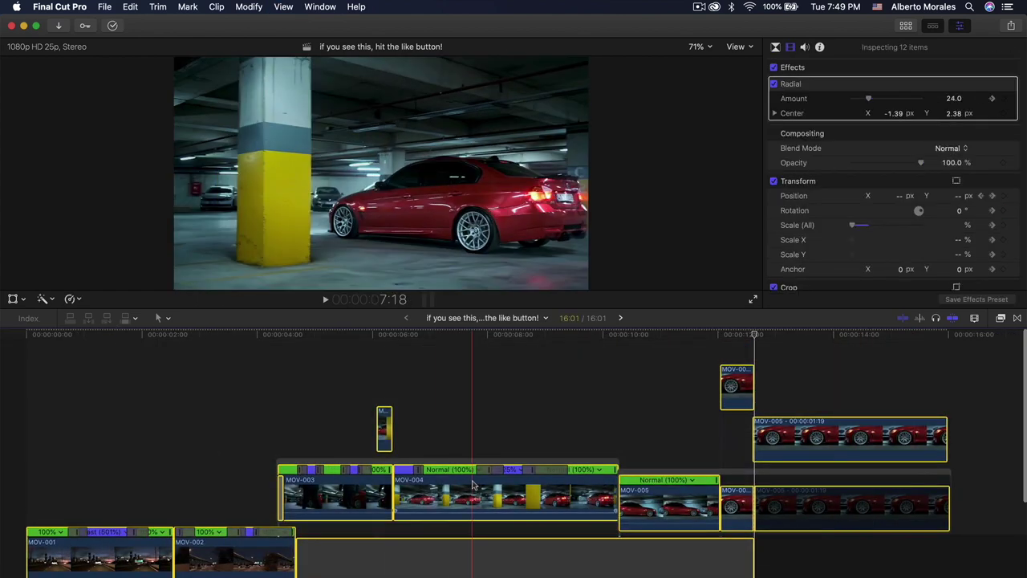
pyautogui.rightClick(471, 377)
pyautogui.press('Escape')
pyautogui.hotkey('alt', 'g')
pyautogui.write('FINAL GROUP')
pyautogui.press('Return')
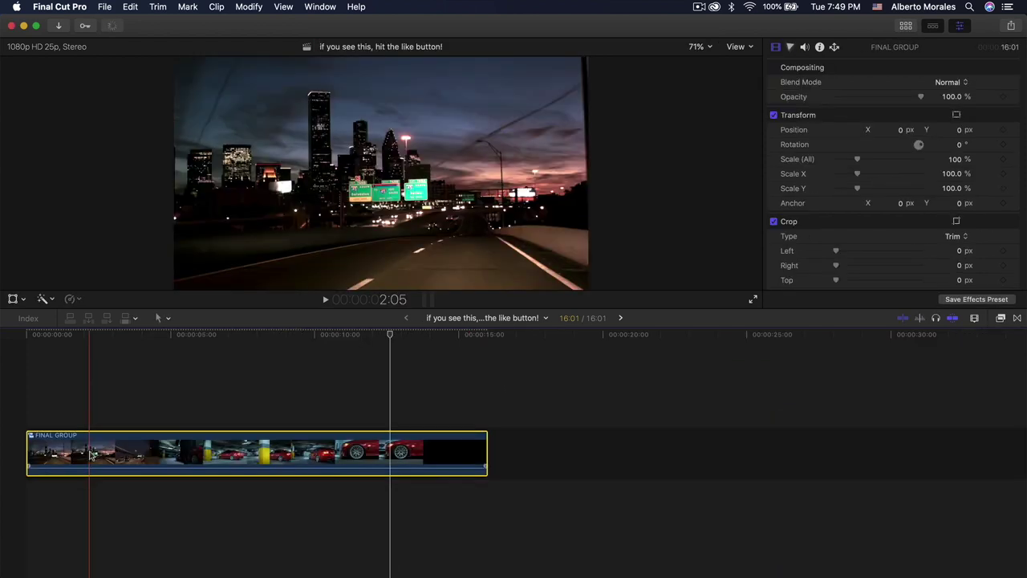
# Place a copy of FINAL GROUP beneath the original, starting at 12:16.
pyautogui.moveTo(90, 454); pyautogui.dragTo(468, 511)
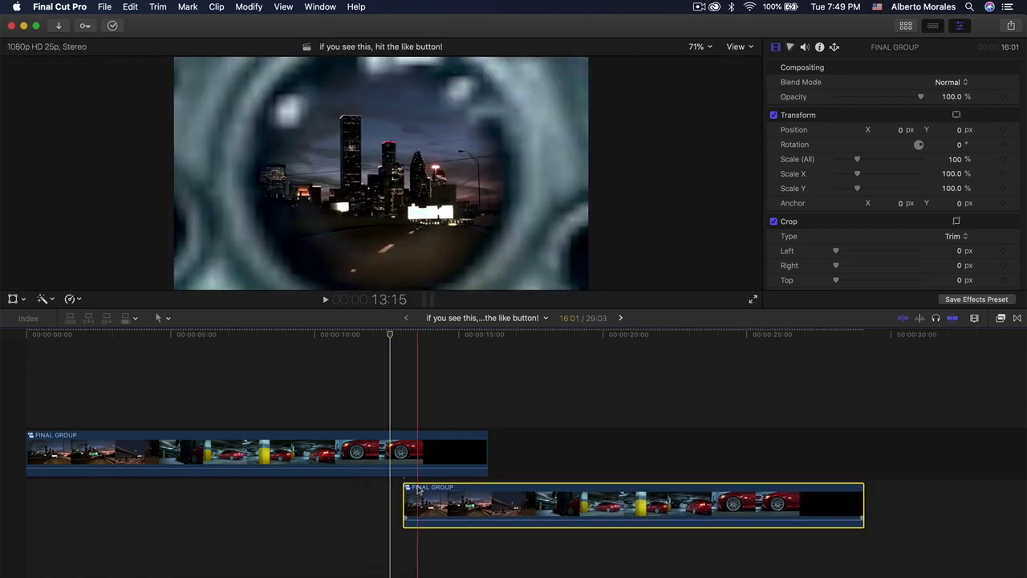
pyautogui.press('super+equal')
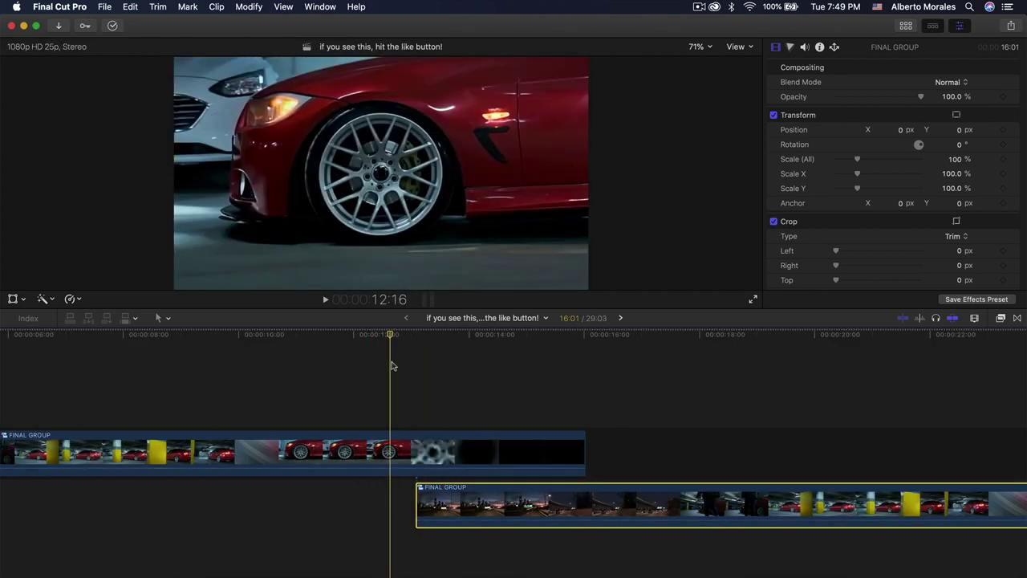
pyautogui.moveTo(391, 345)
pyautogui.mouseDown()
pyautogui.moveTo(385, 337)
pyautogui.moveTo(399, 337)
pyautogui.mouseUp()
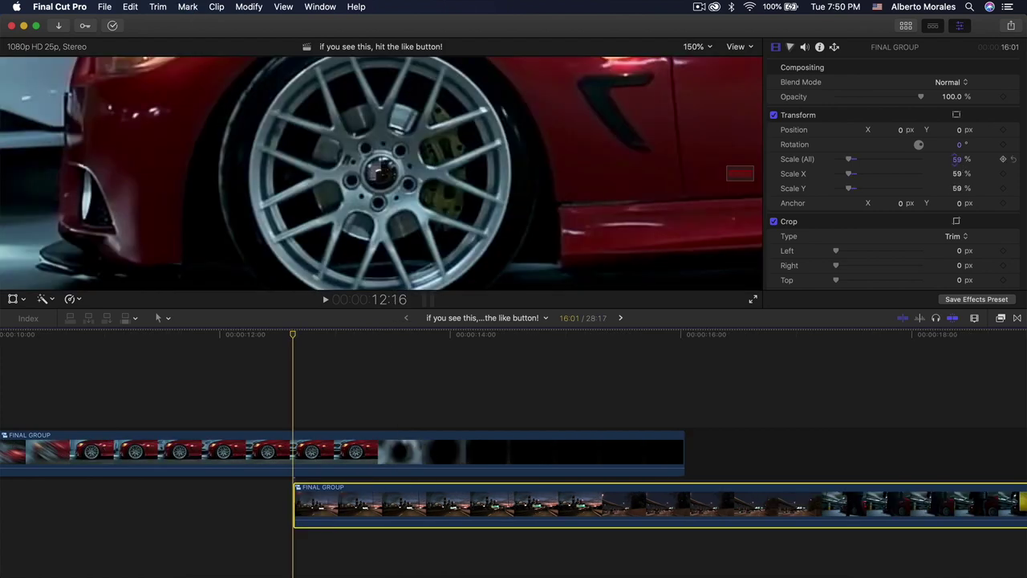
# Scale the lower FINAL GROUP copy down to 8% to fit the emblem hole and check the fit frame by frame.
pyautogui.press('Right')
pyautogui.press('Right')
pyautogui.press('Right')
pyautogui.press('Right')
pyautogui.press('Right')
pyautogui.press('Right')
pyautogui.press('Right')
pyautogui.press('Right')
pyautogui.press('Right')
pyautogui.press('Right')
pyautogui.press('Right')
pyautogui.press('Right')
pyautogui.press('Right')
pyautogui.press('Right')
pyautogui.press('Right')
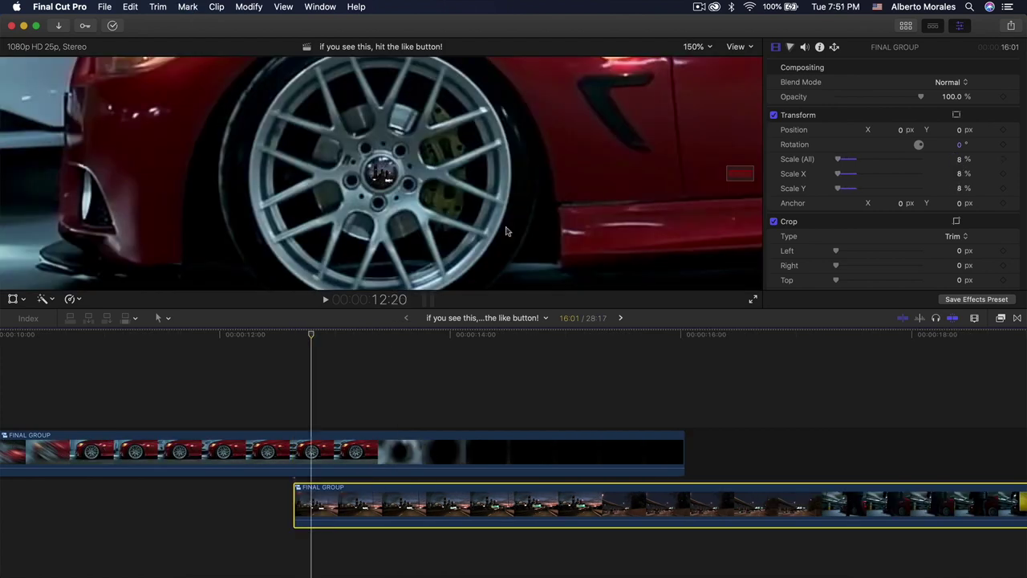
pyautogui.press('Right')
pyautogui.press('Right')
pyautogui.press('Left')
pyautogui.press('Left')
pyautogui.press('Right')
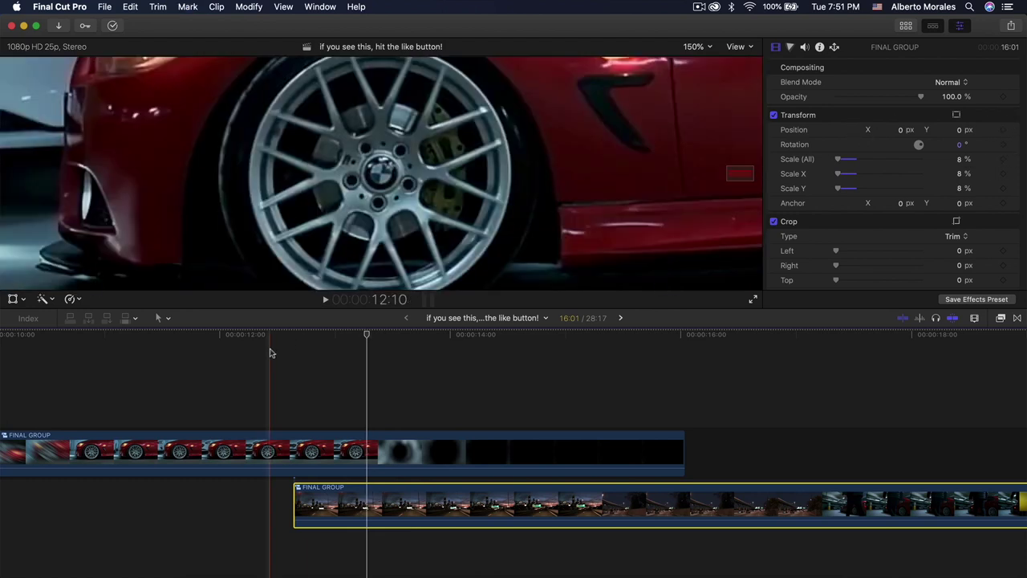
# Keyframe the lower copy's scale at 8% just before the emblem zoom and at 26% on 13:08.
pyautogui.click(1005, 159)
pyautogui.click(331, 335)
pyautogui.press('Right')
pyautogui.press('Right')
pyautogui.press('Right')
pyautogui.press('Right')
pyautogui.press('Right')
pyautogui.press('Right')
pyautogui.press('Right')
pyautogui.press('Right')
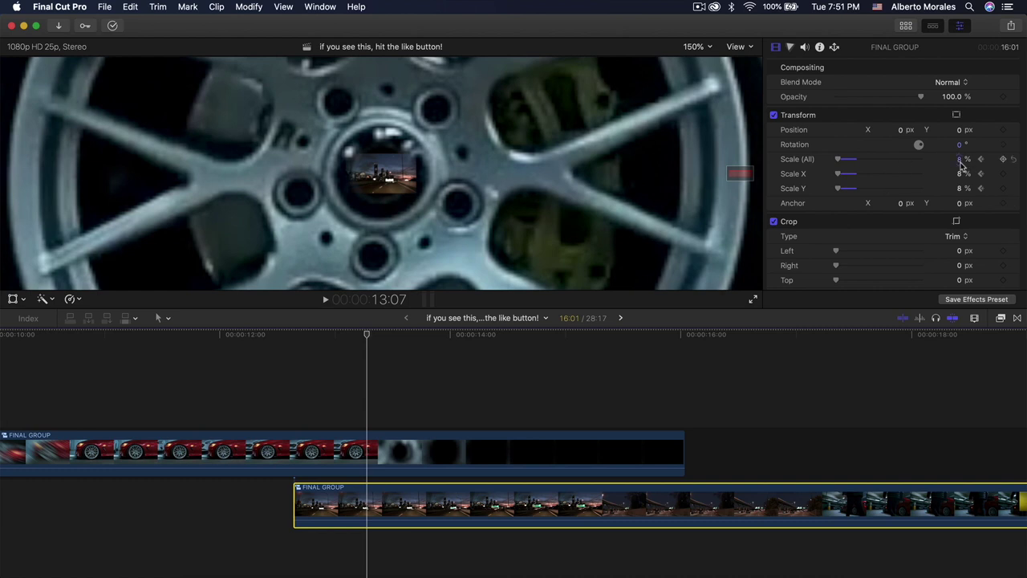
pyautogui.press('Right')
pyautogui.moveTo(957, 159); pyautogui.dragTo(957, 129)
# Fit the whole picture in the viewer and keyframe the lower copy's scale from 13:09 up to 100%.
pyautogui.click(697, 47)
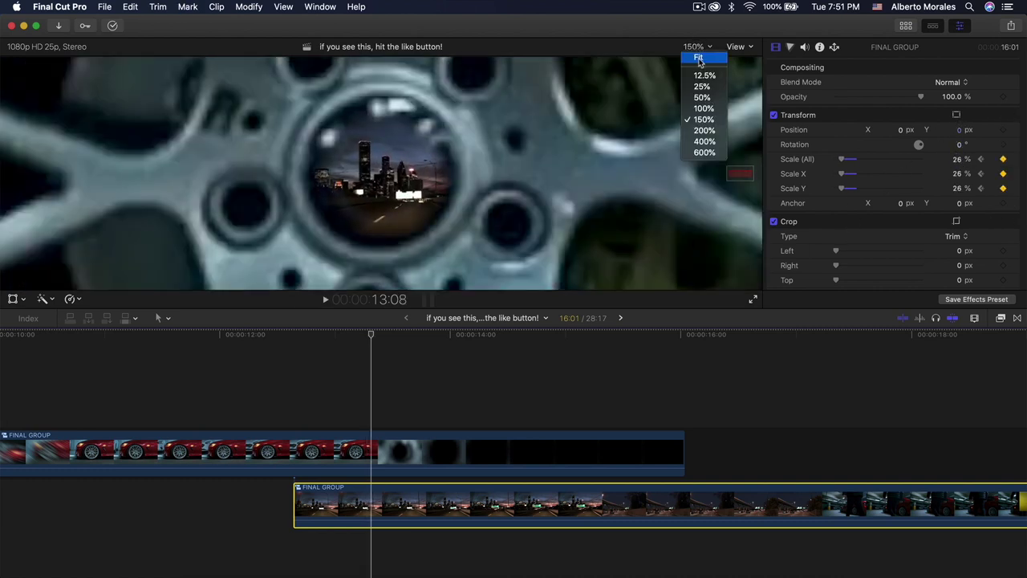
pyautogui.click(699, 60)
pyautogui.press('Right')
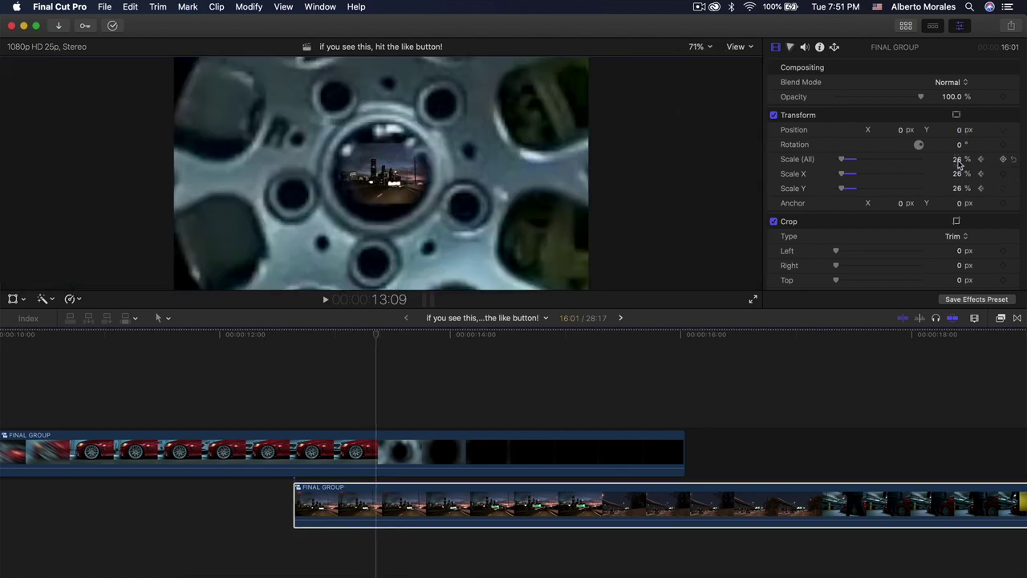
pyautogui.click(957, 159)
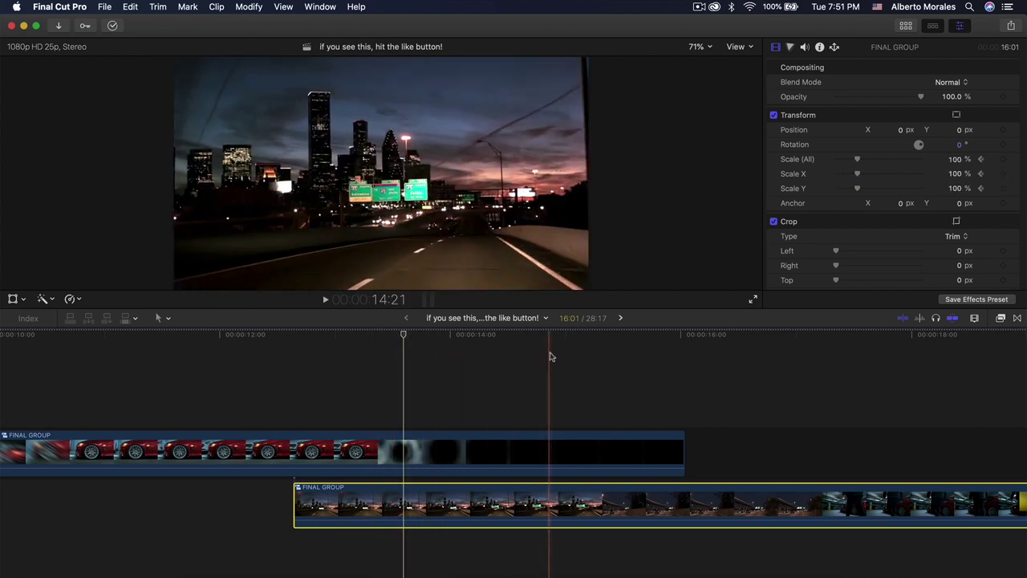
# Play back the zoom transition, refine the lower copy's scale keyframes around 13:14 up to 110%, and replay it.
pyautogui.press('space')
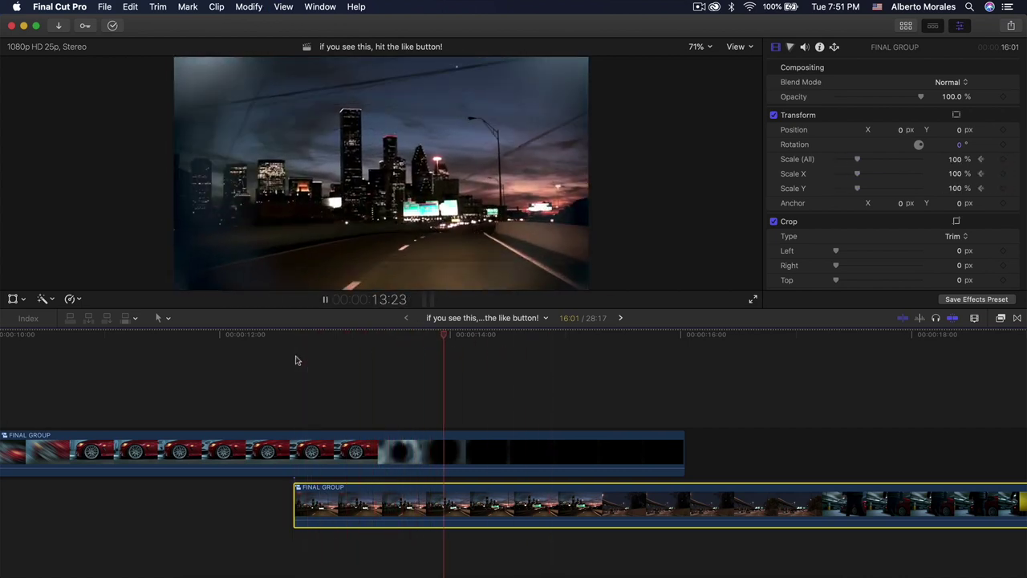
pyautogui.press('space')
pyautogui.click(420, 341)
pyautogui.press('Left')
pyautogui.press('Right')
pyautogui.press('Left')
pyautogui.press('Left')
pyautogui.press('Left')
pyautogui.press('Left')
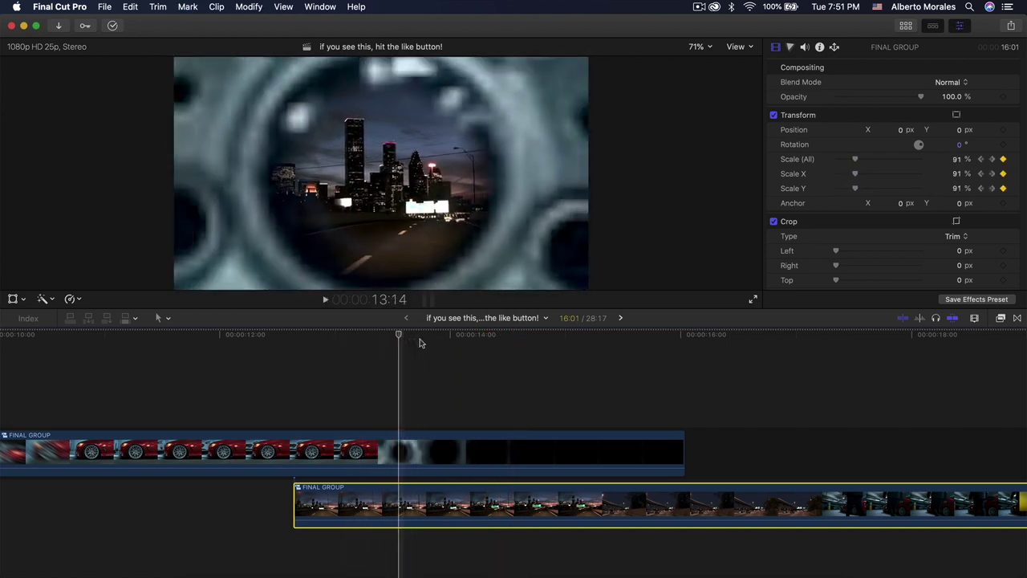
pyautogui.press('space')
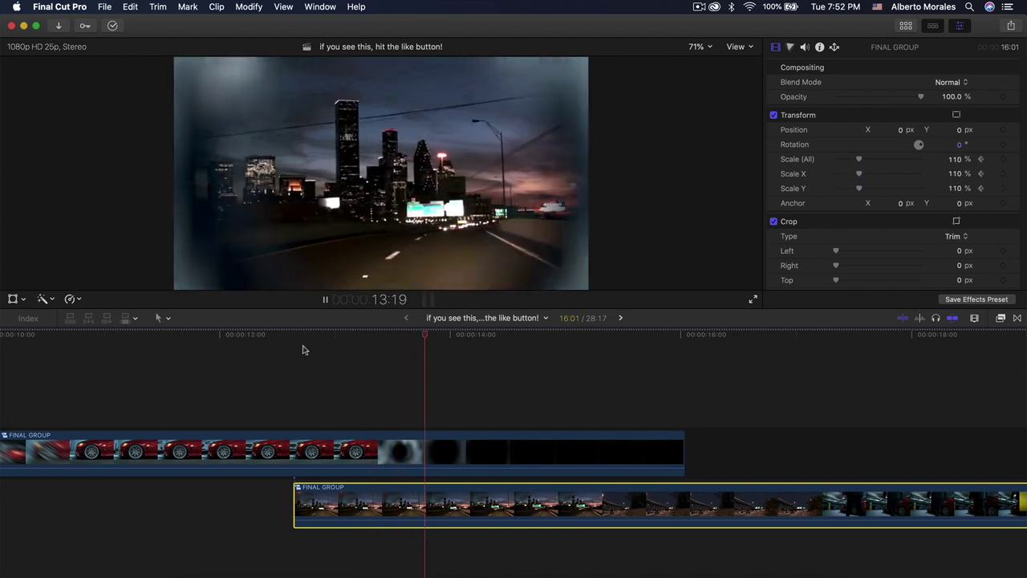
pyautogui.press('space')
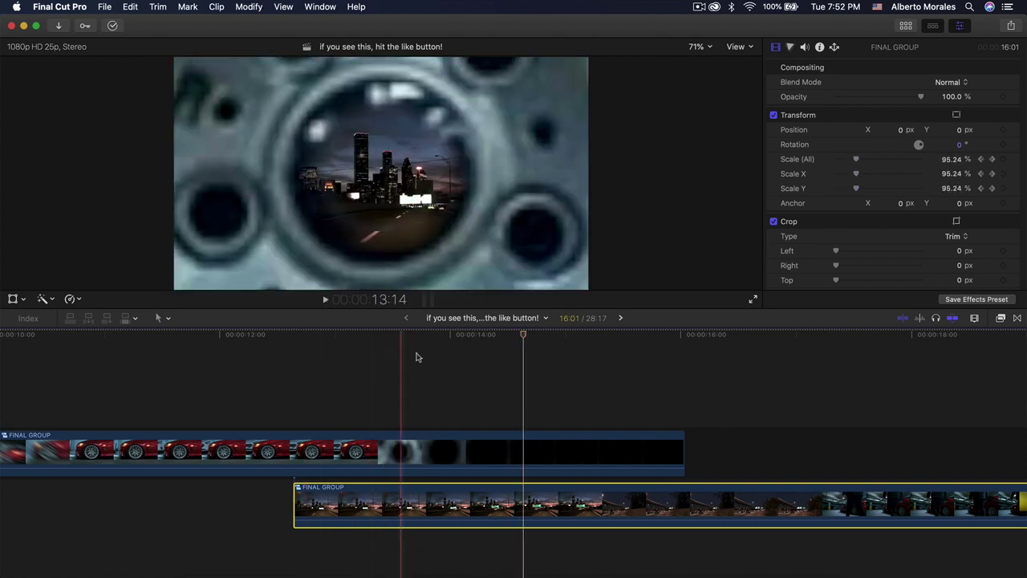
# Show the full timeline and play the finished edit from the beginning.
pyautogui.press('super+minus')
pyautogui.hotkey('shift', 'z')
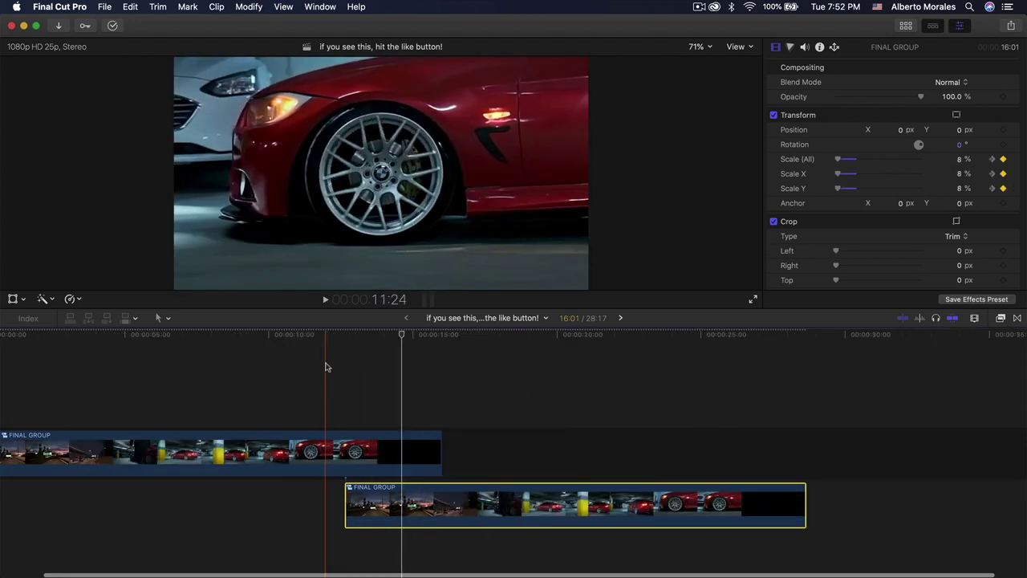
pyautogui.press('space')
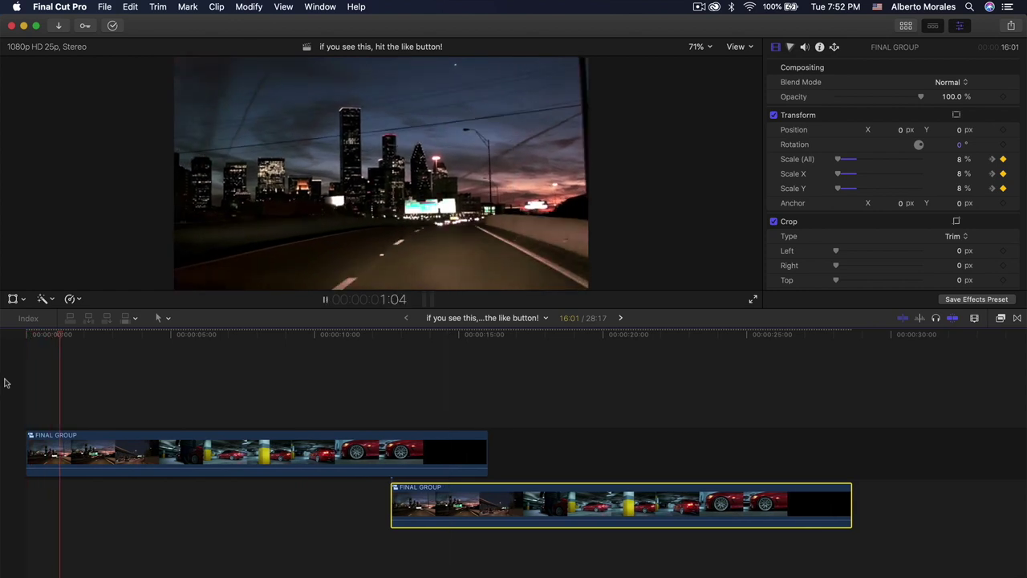